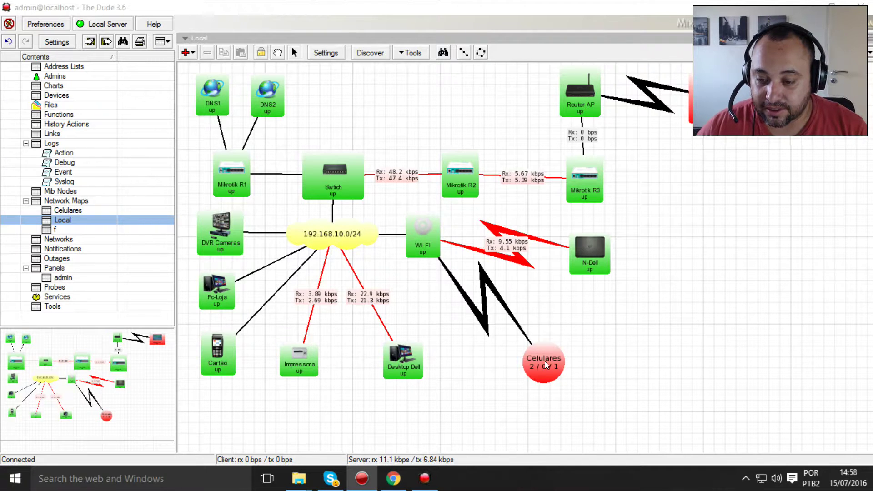
Step: Dismiss each Attention alert about the Iphone Em and N-Dell ping services to uncover the Local map
mouse_move(545, 361)
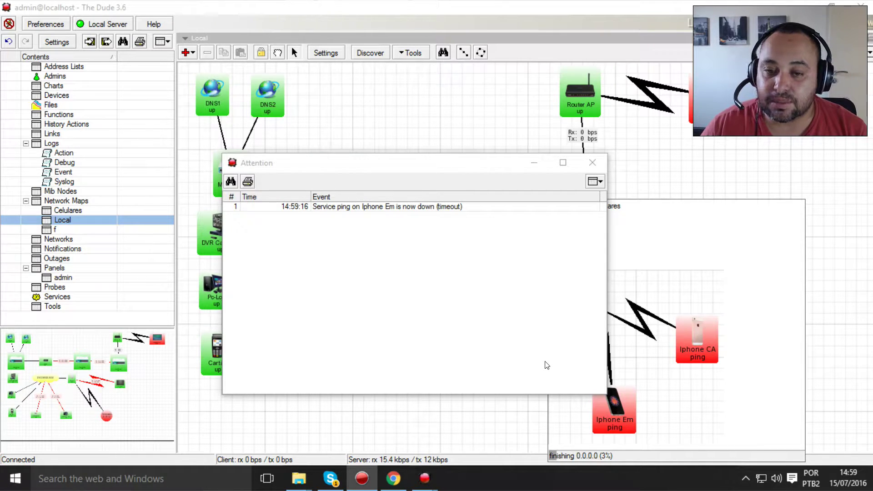
drag(395, 169, 418, 172)
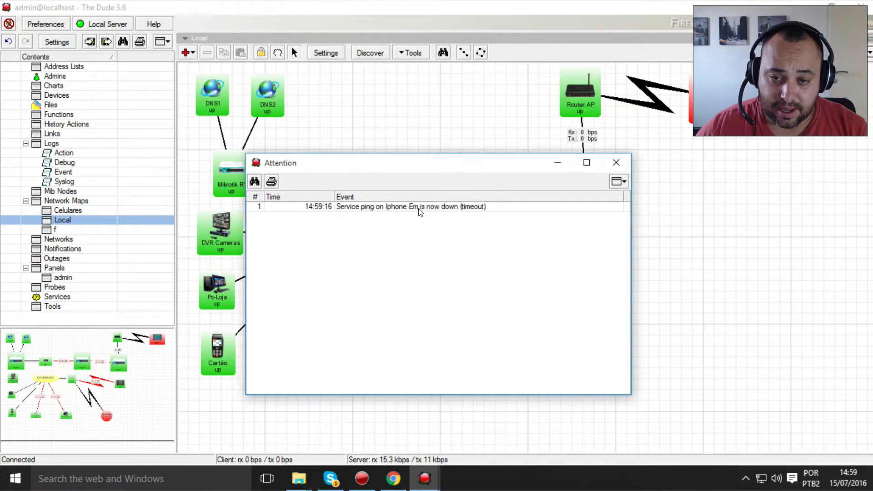
click(615, 164)
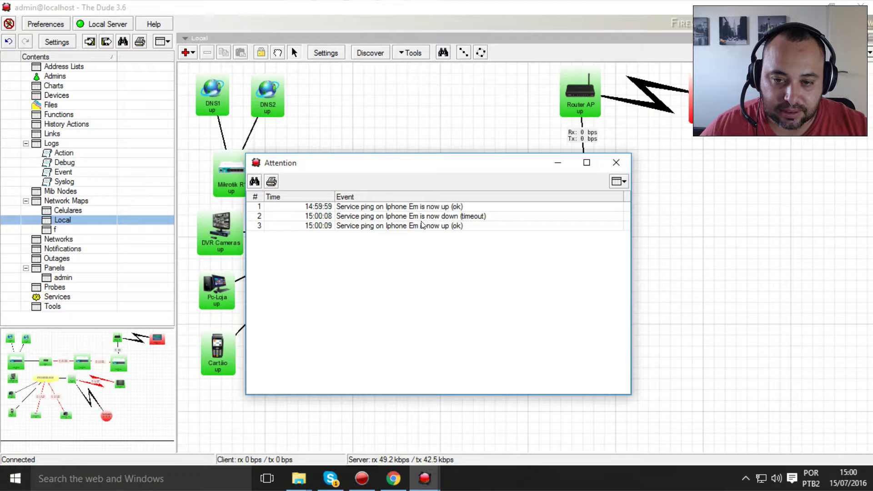
click(616, 163)
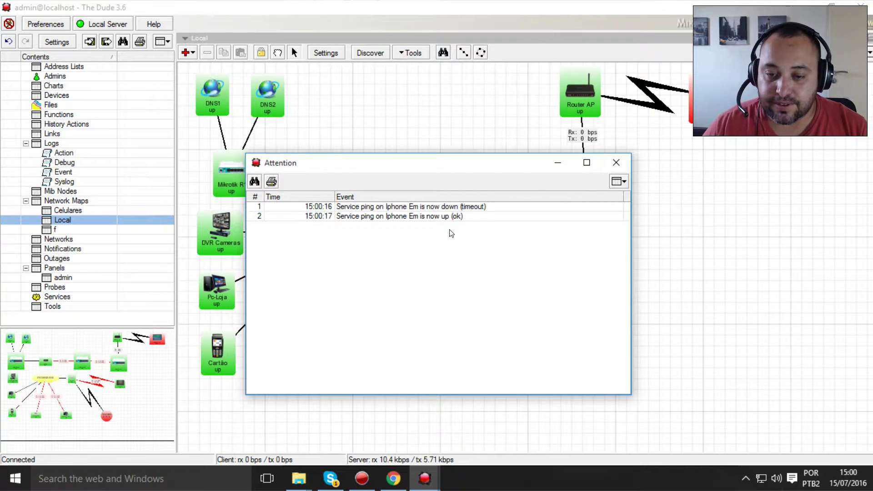
click(616, 163)
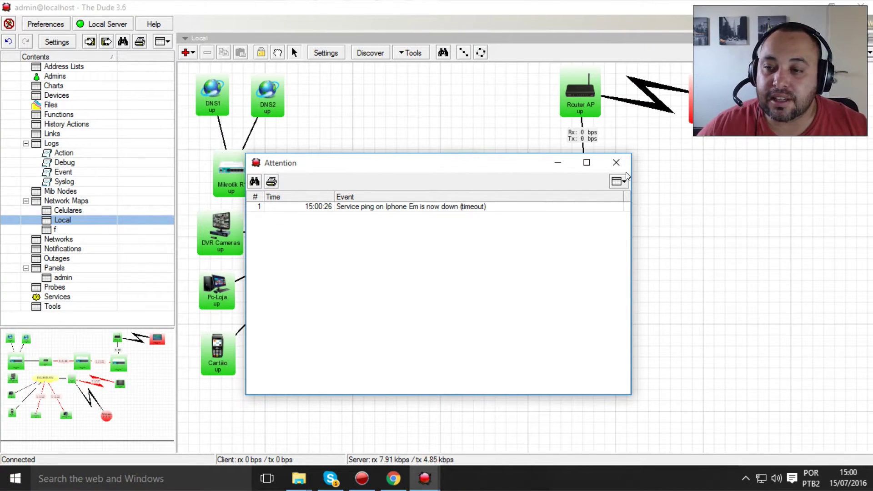
click(617, 163)
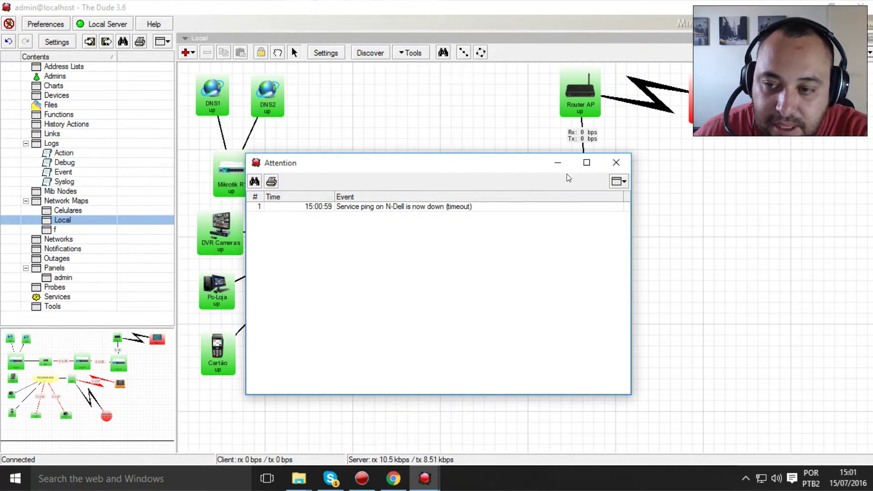
click(616, 162)
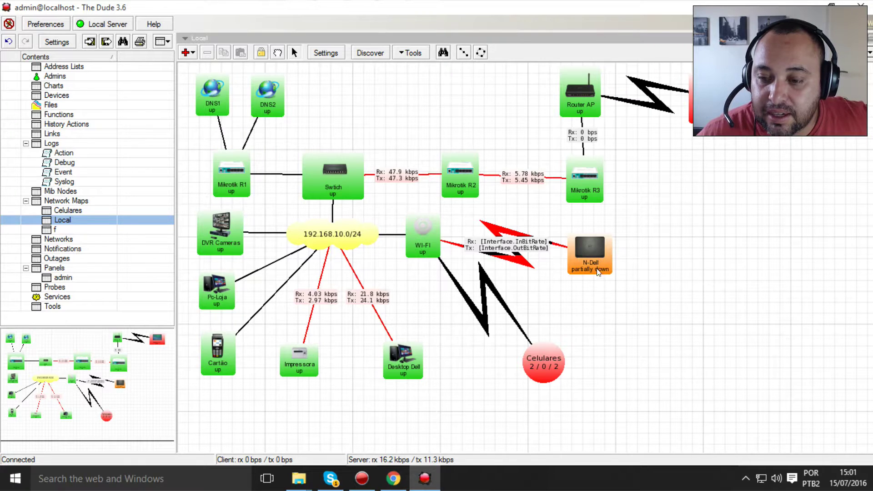
Step: Review the general, polling and services settings of the N-Dell device on the Local map
double_click(593, 252)
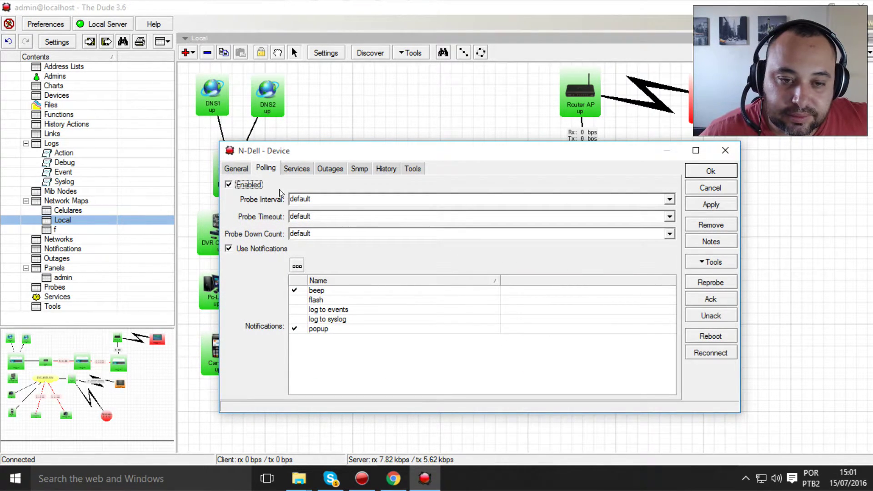
click(239, 168)
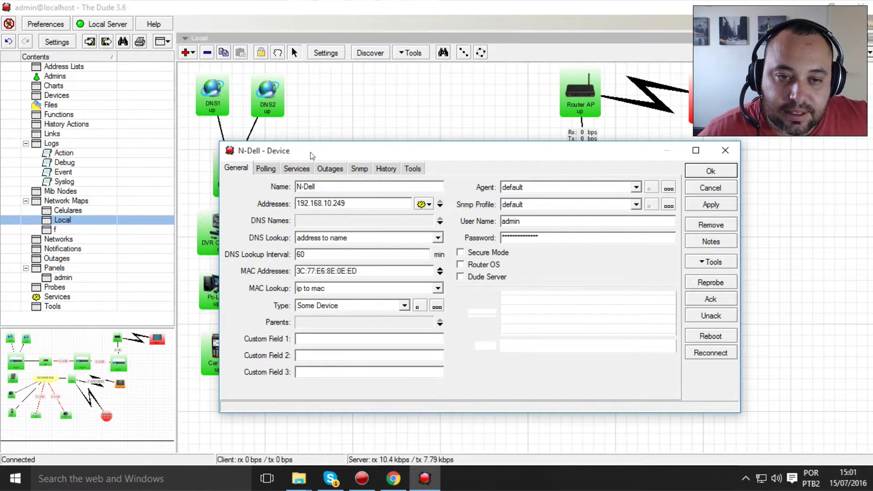
click(261, 166)
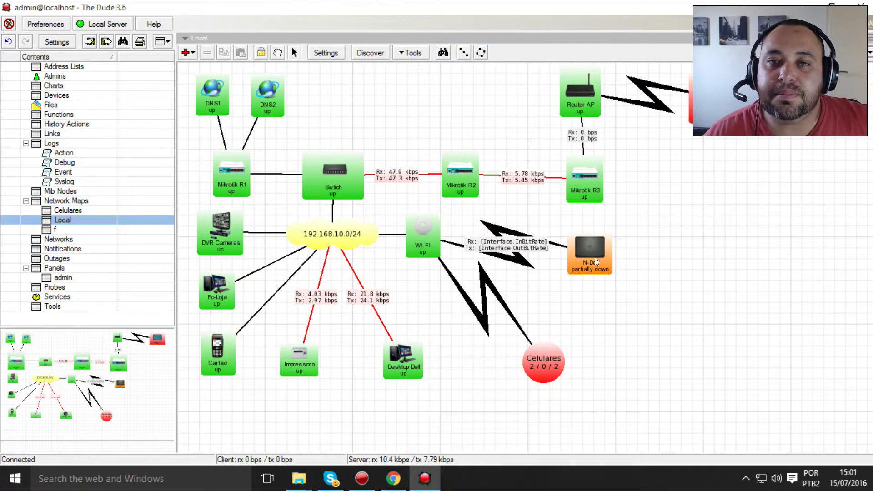
double_click(595, 257)
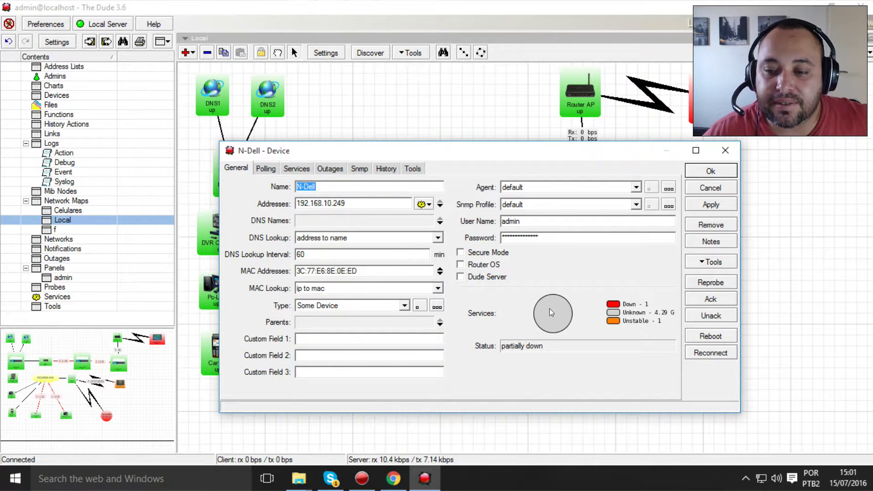
click(297, 170)
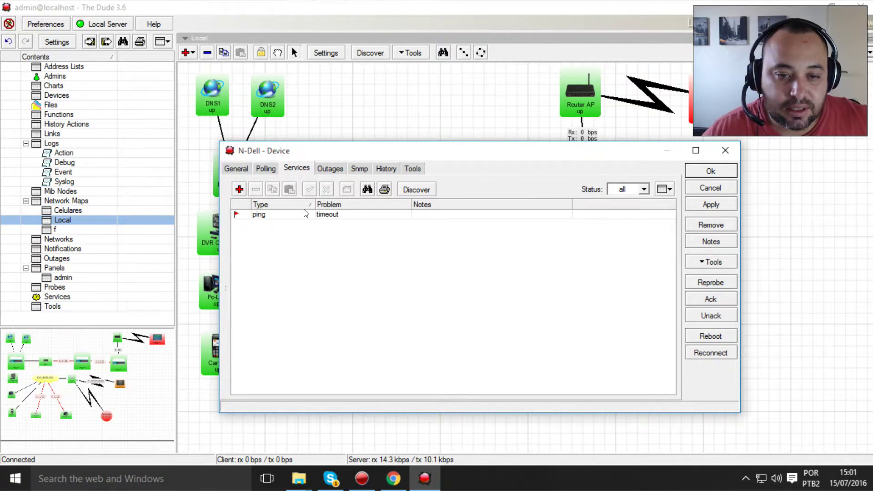
click(265, 168)
click(300, 169)
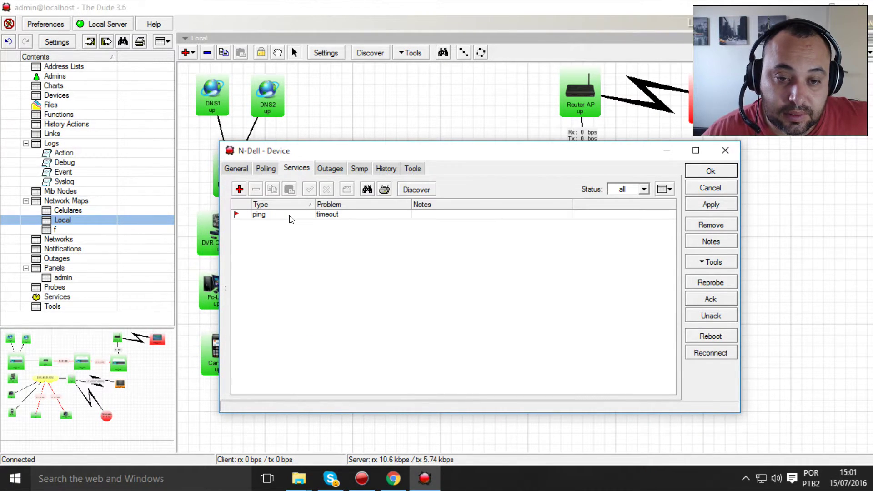
Step: Turn off notifications for N-Dell's ping service, including the beep and popup entries
double_click(290, 215)
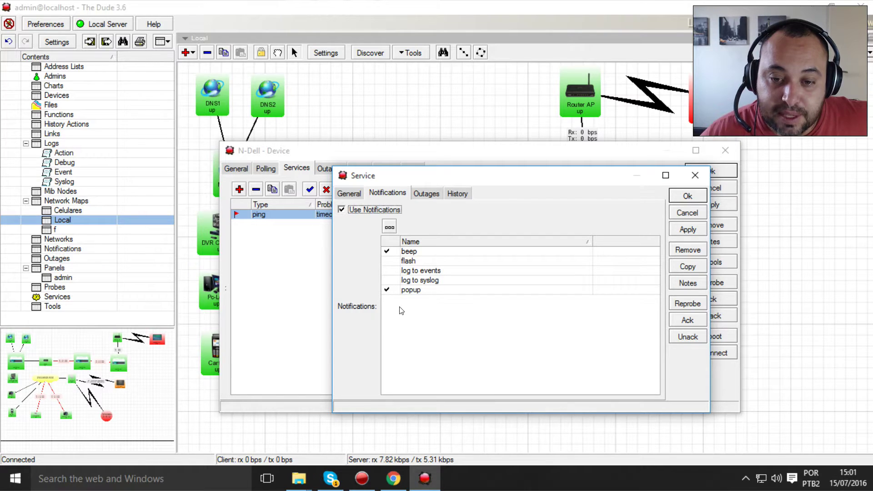
click(387, 252)
click(387, 289)
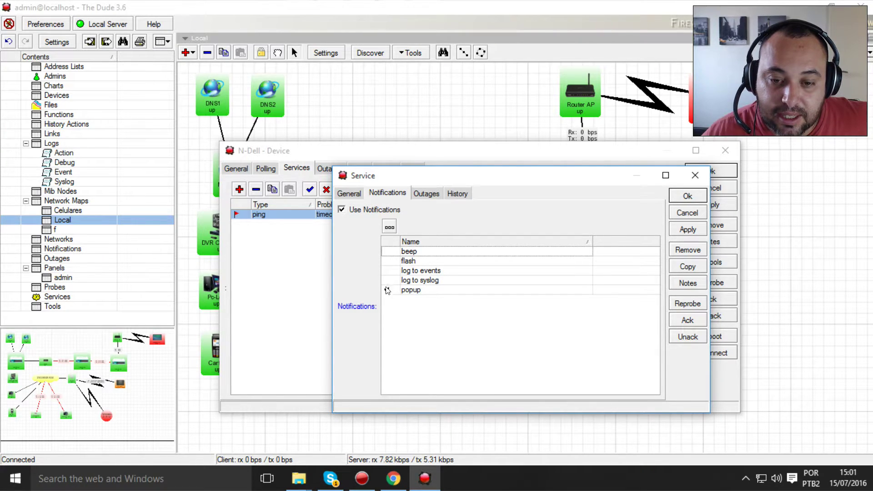
click(342, 210)
Step: Set the ping service's Probe Interval to default and save the service settings
click(351, 192)
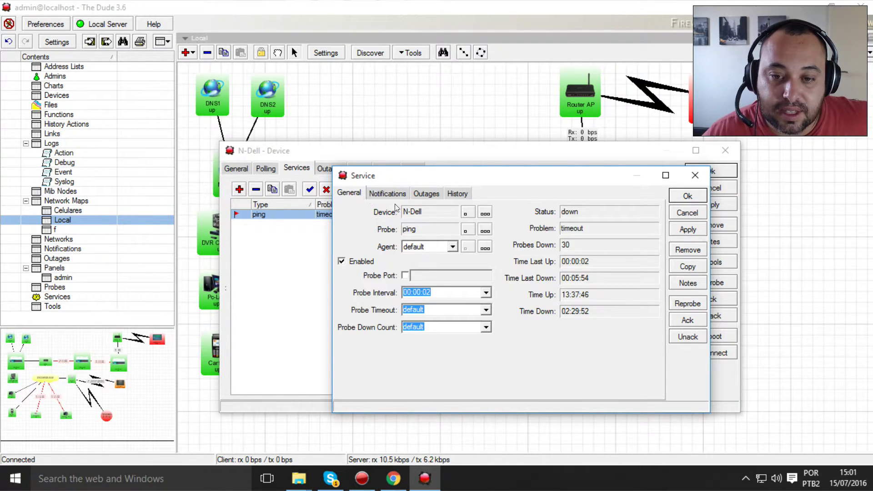
click(478, 297)
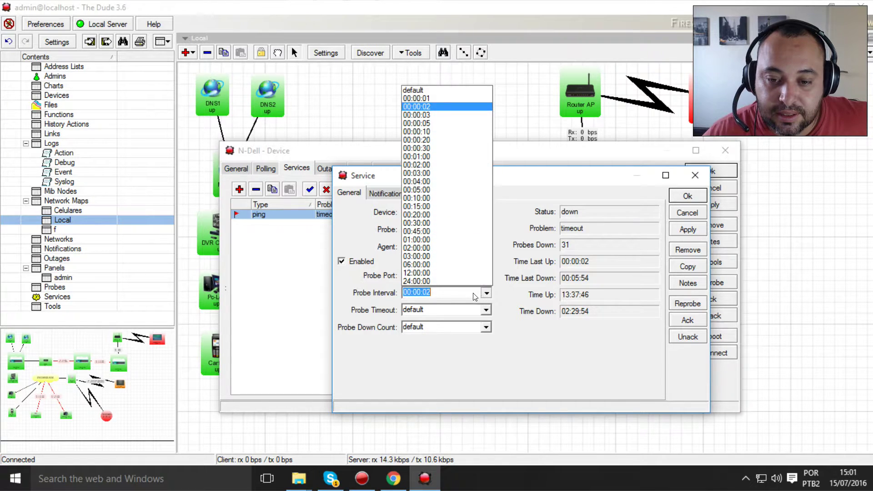
click(437, 91)
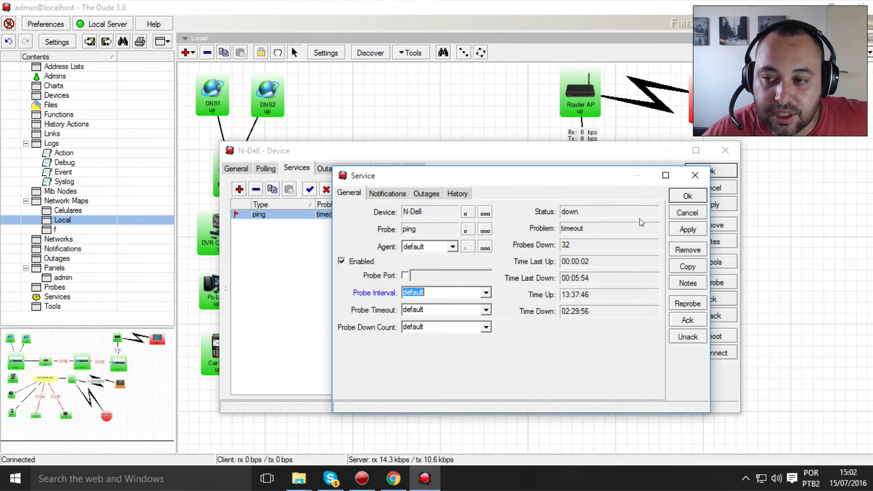
click(687, 230)
click(688, 197)
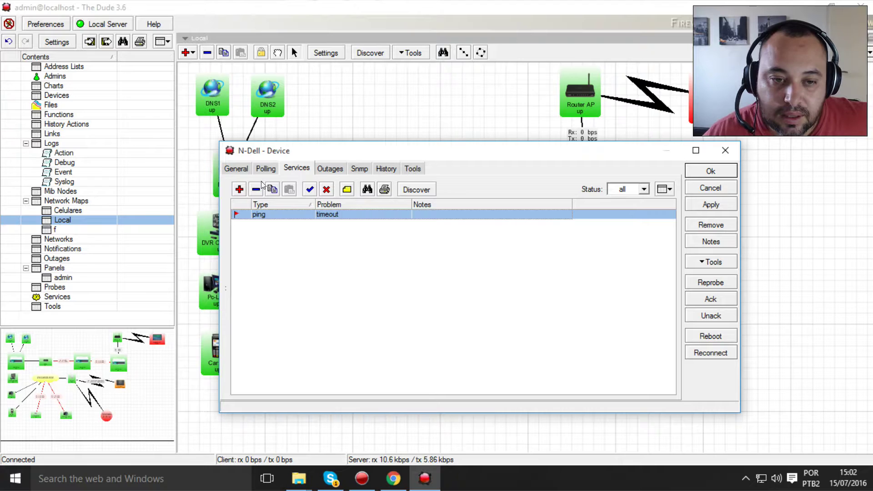
click(266, 168)
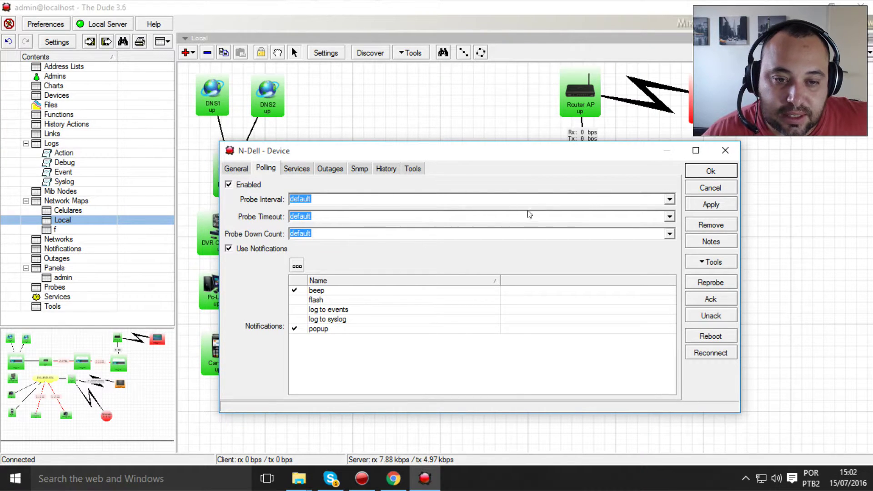
click(669, 200)
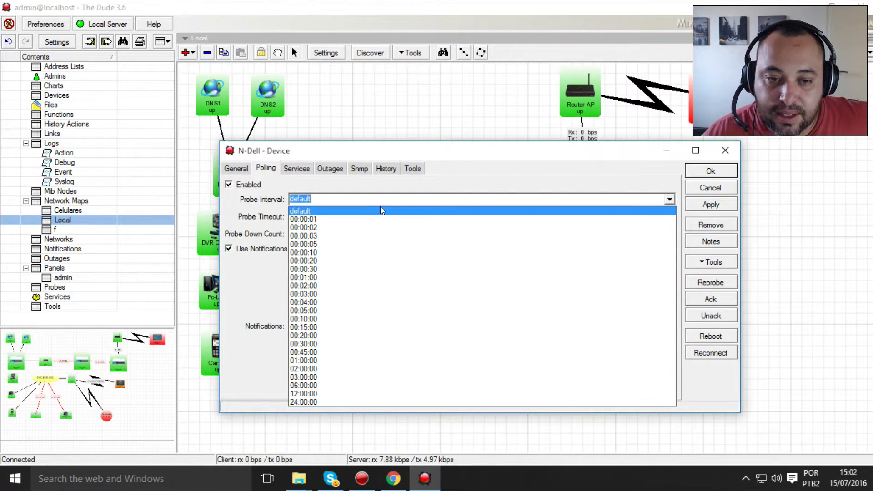
click(345, 228)
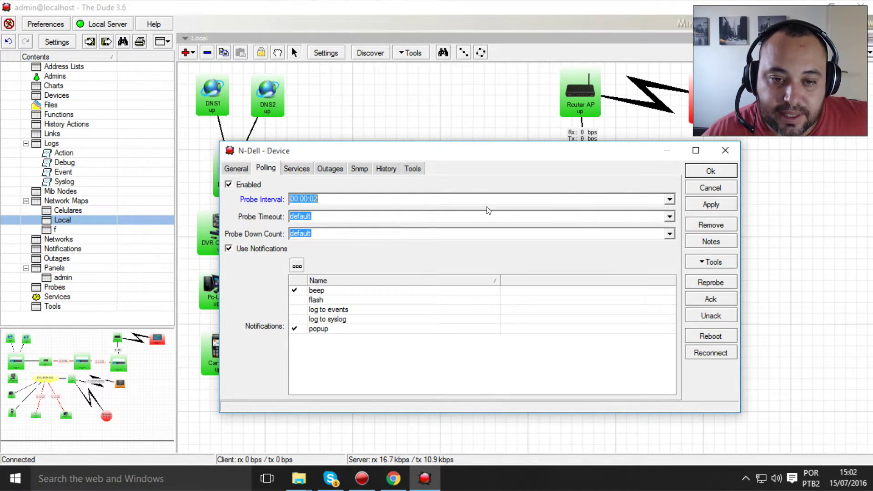
click(716, 208)
click(708, 181)
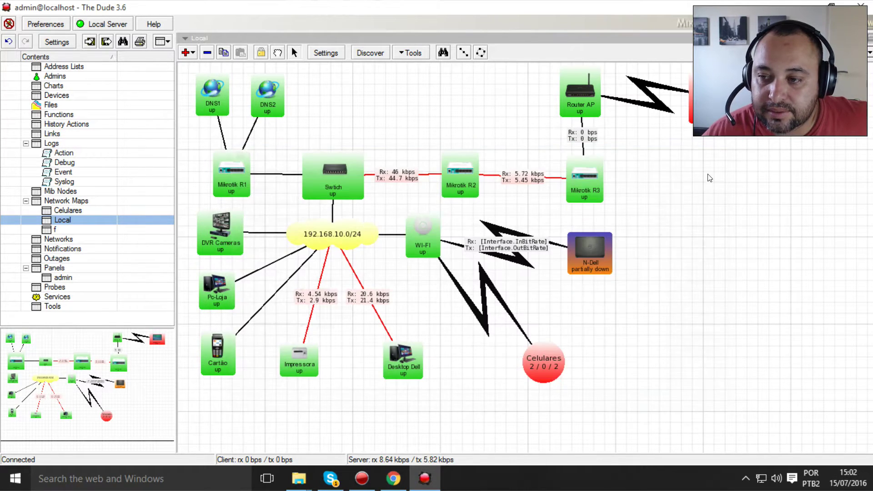
click(705, 225)
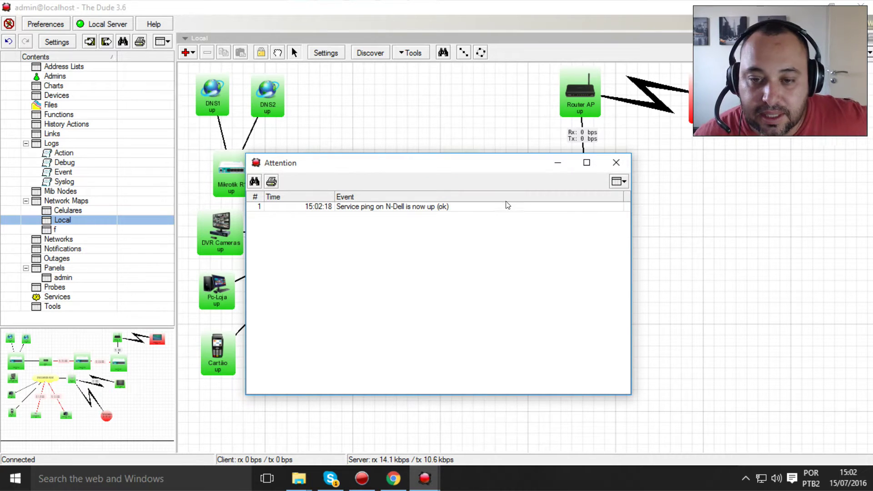
Step: Dismiss the N-Dell ping alerts and inspect the device's polling, services, general and SNMP interface, IP and route details
click(616, 163)
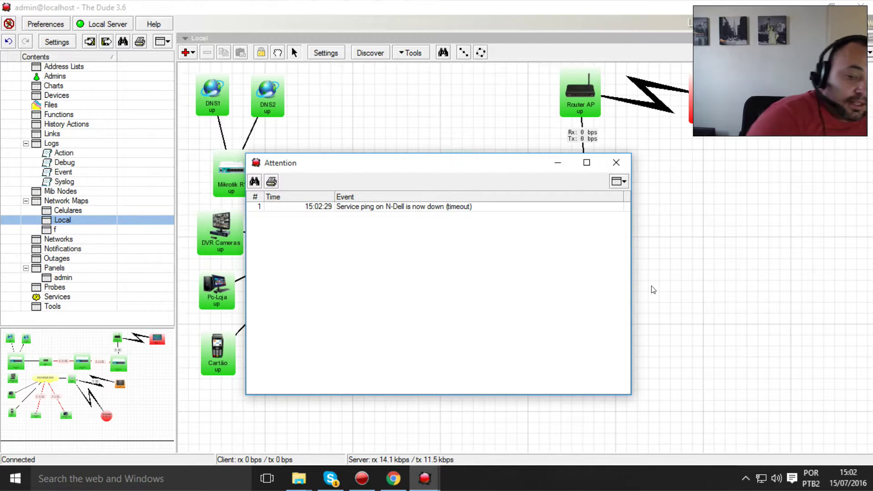
click(616, 162)
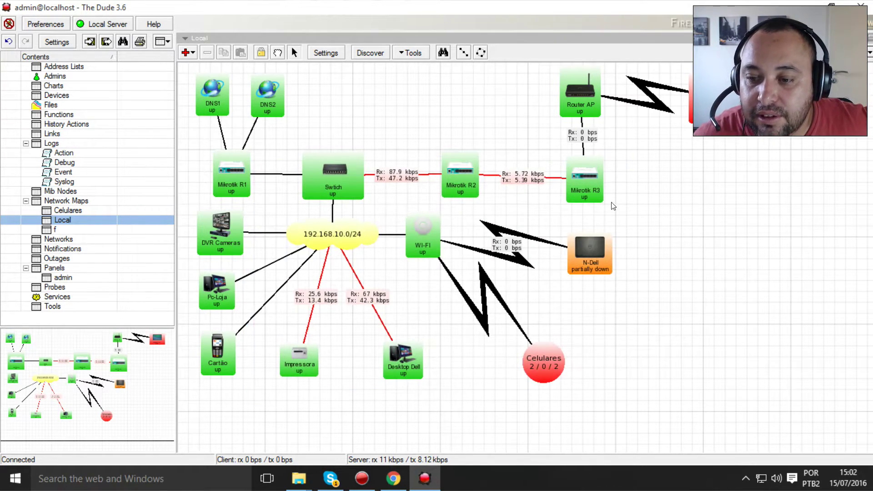
click(587, 250)
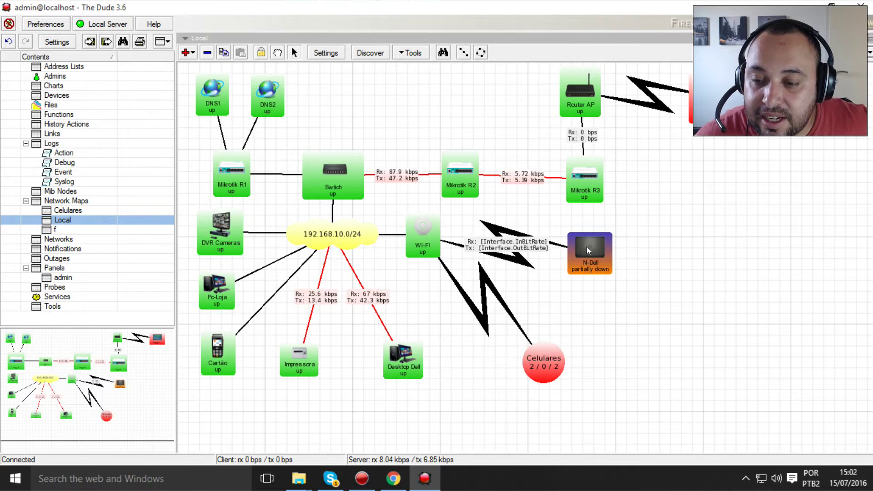
double_click(586, 247)
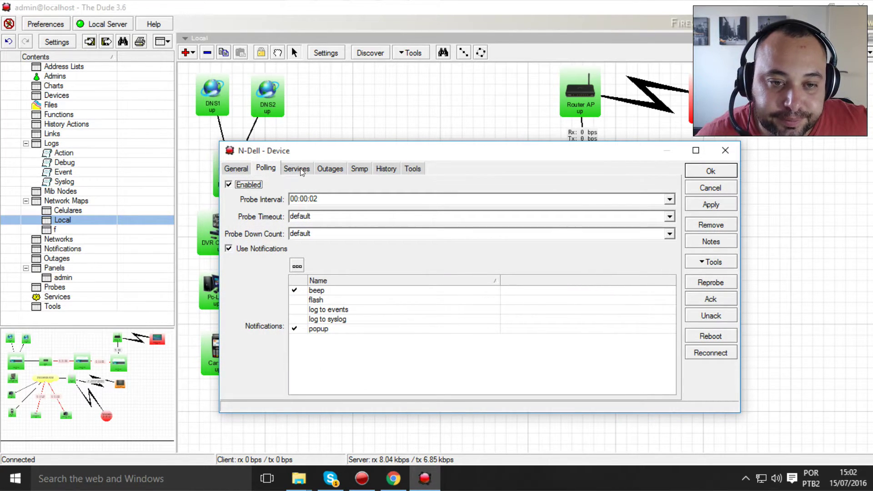
click(298, 169)
click(237, 169)
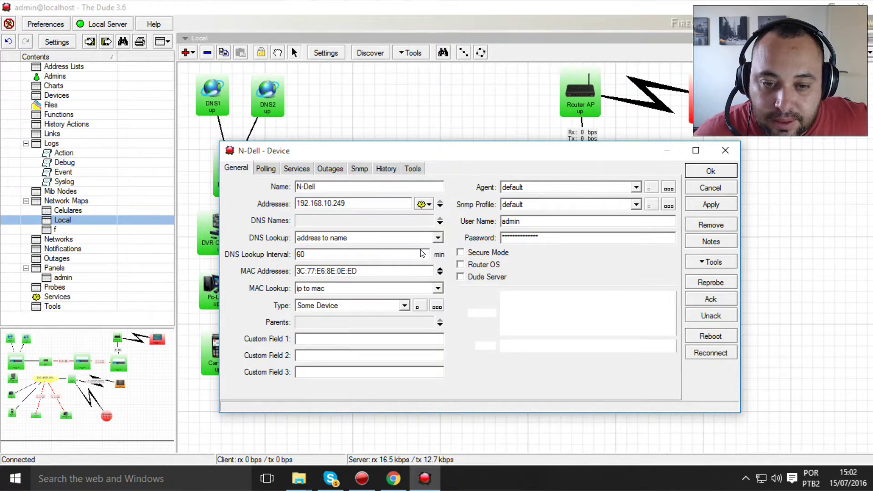
click(358, 169)
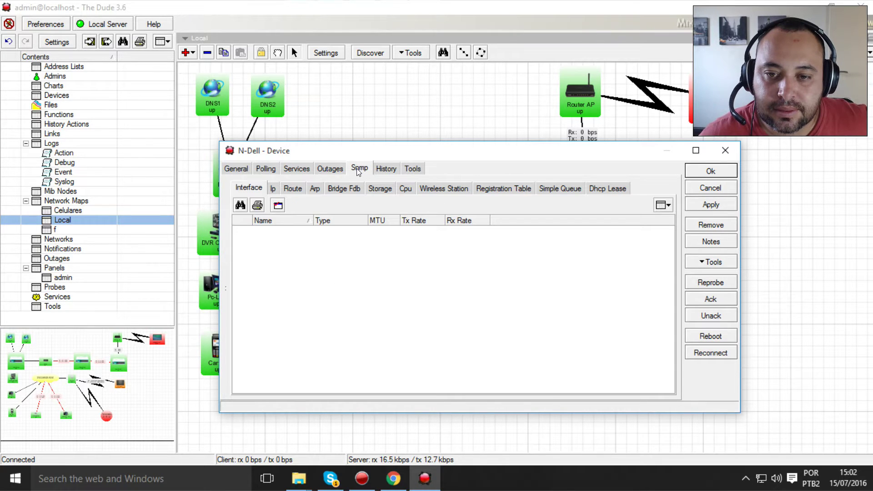
click(275, 188)
click(293, 188)
Step: Examine the times and durations of N-Dell's recorded ping outages and return to its list of monitored services
click(328, 169)
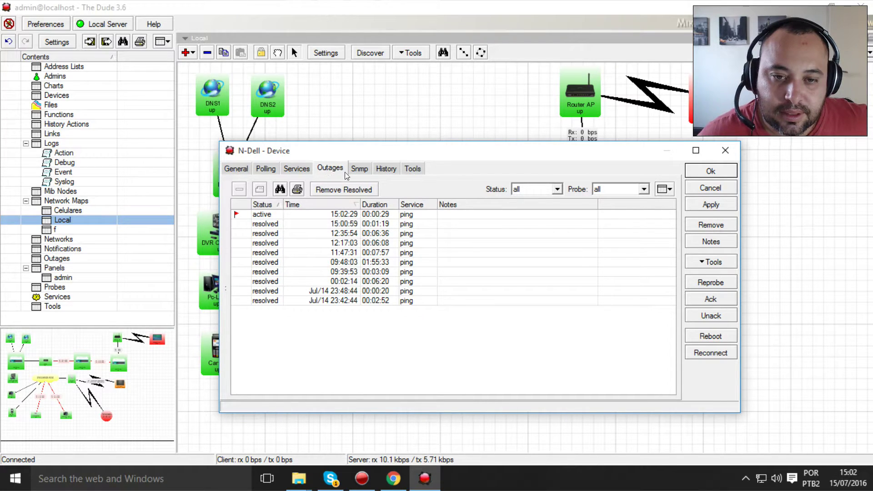
click(263, 302)
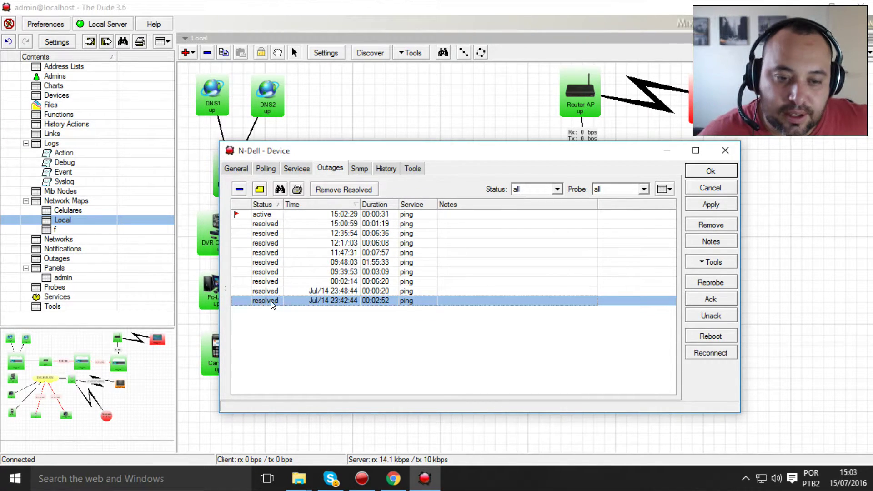
click(299, 292)
click(365, 274)
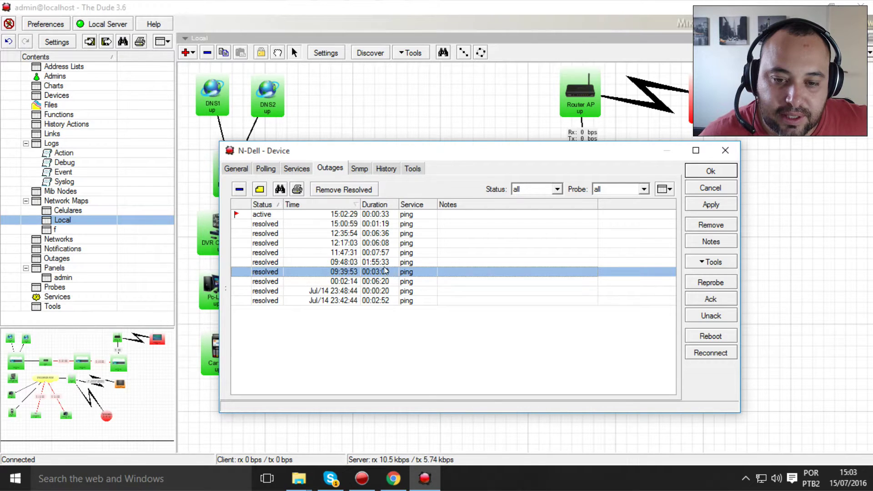
click(331, 251)
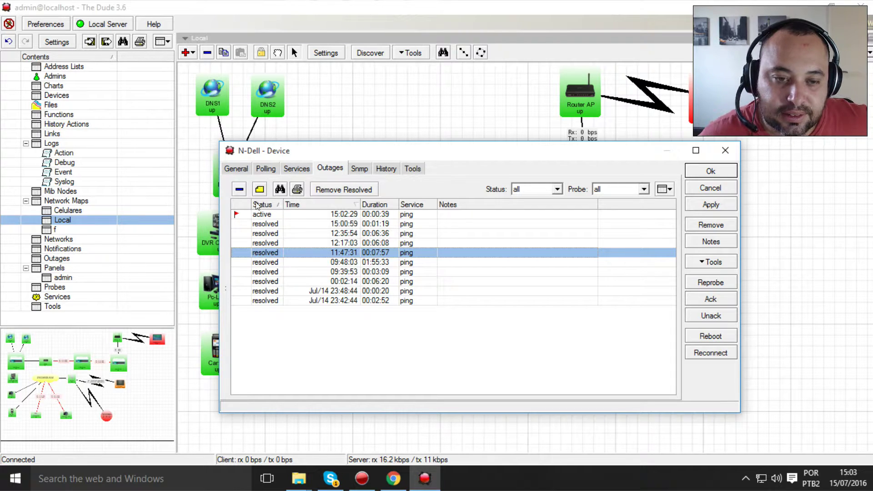
click(297, 170)
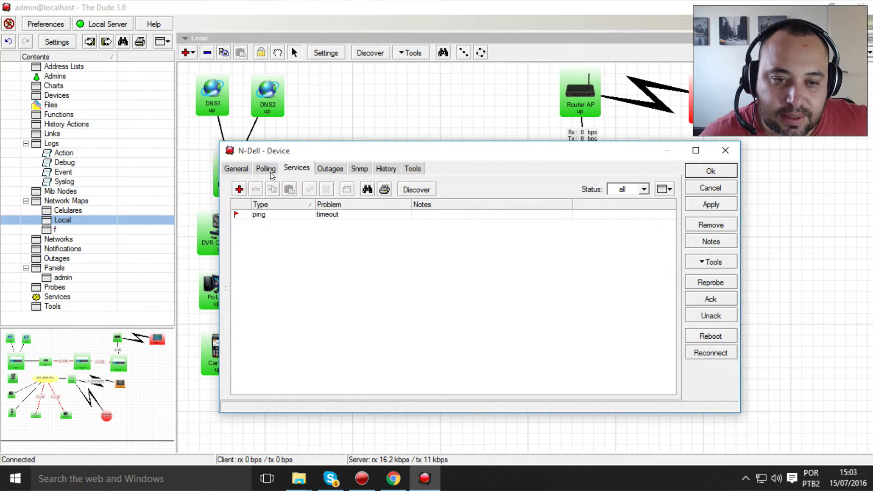
Step: Run service discovery on N-Dell, dismissing the ping alert that interrupts it
click(417, 190)
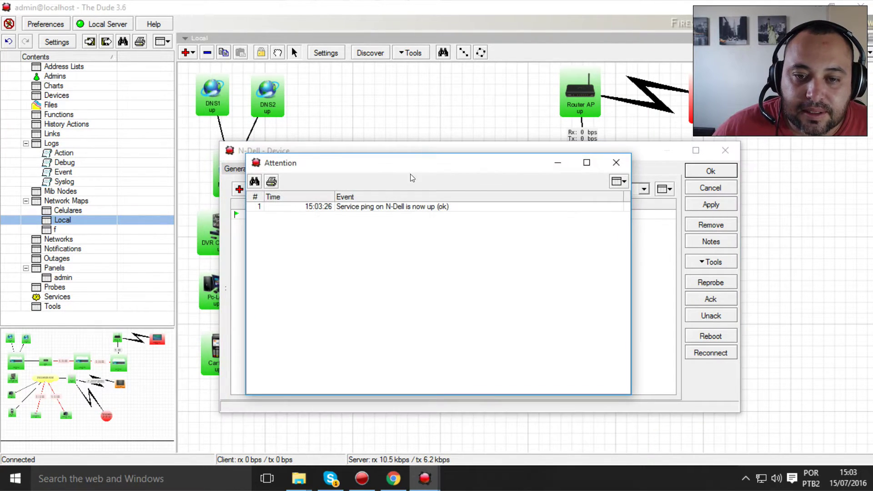
click(607, 166)
click(423, 190)
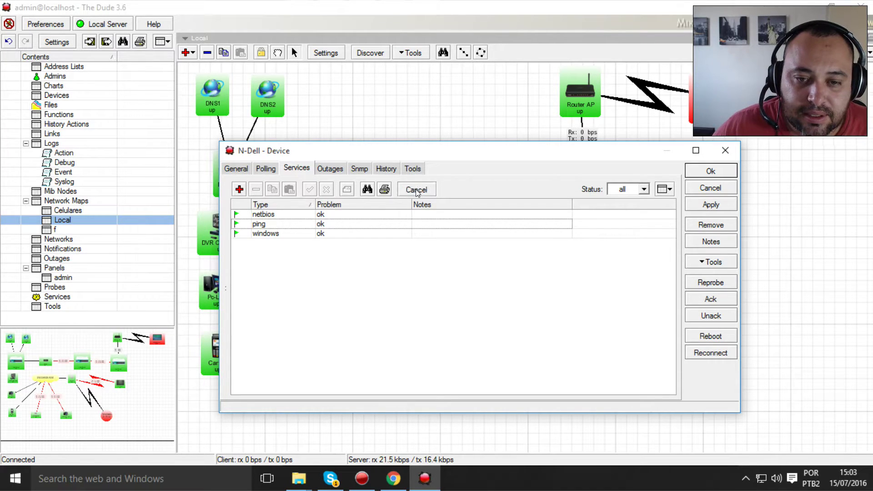
Step: Review N-Dell's polling and general settings, and close the device properties while keeping them
click(268, 169)
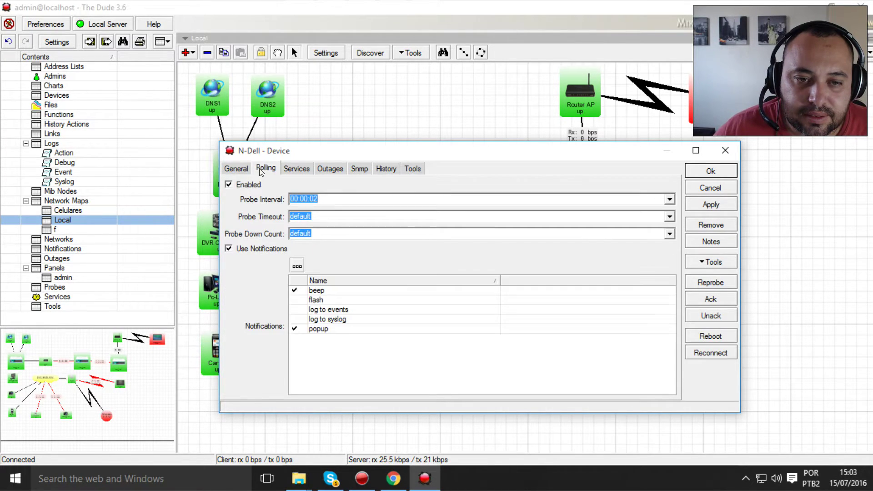
click(237, 170)
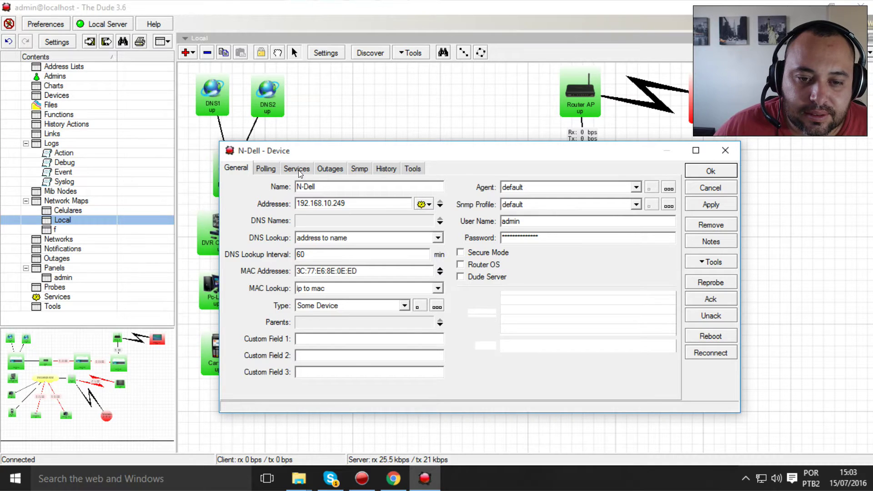
click(269, 171)
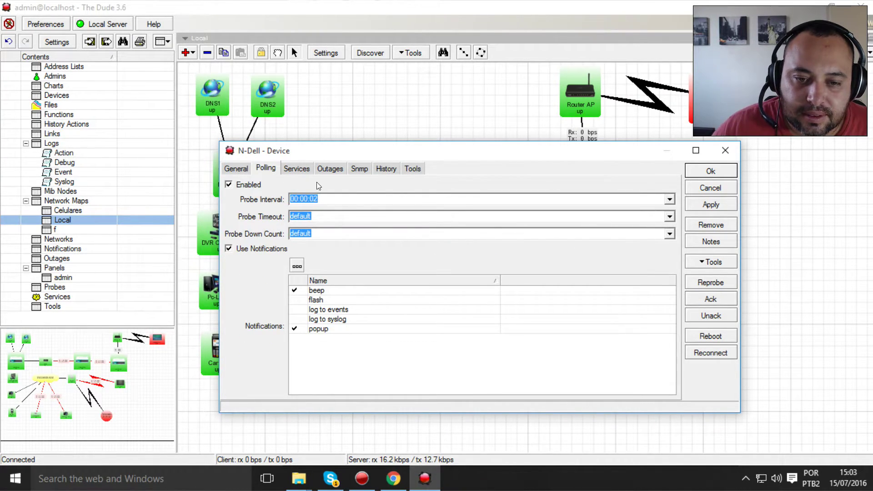
click(711, 171)
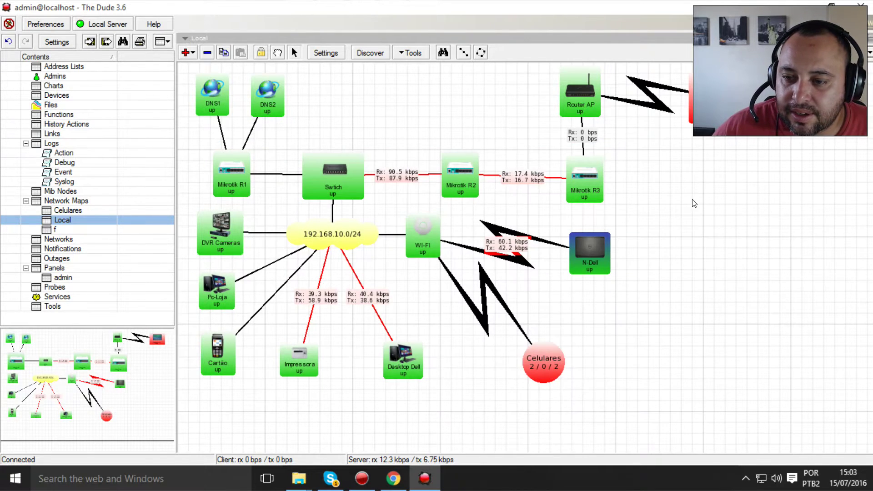
Step: Shift the N-Dell device slightly down and the Celulares submap slightly left on the Local map
click(597, 260)
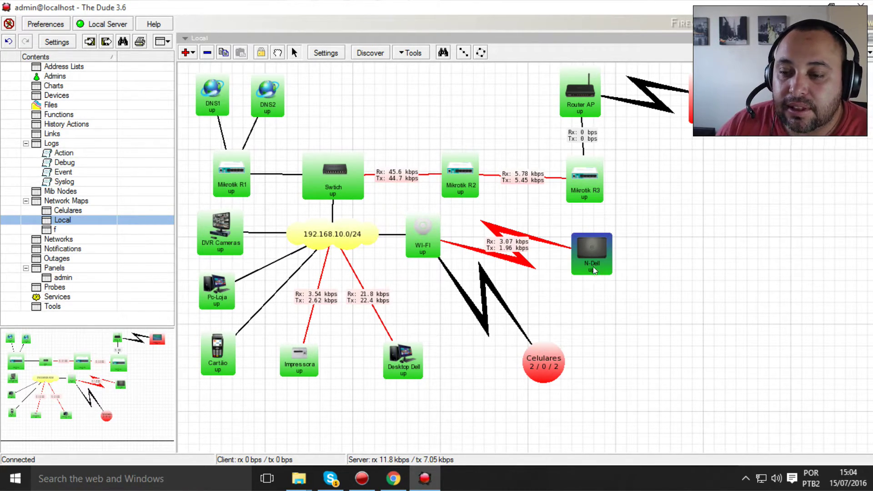
drag(596, 251, 596, 257)
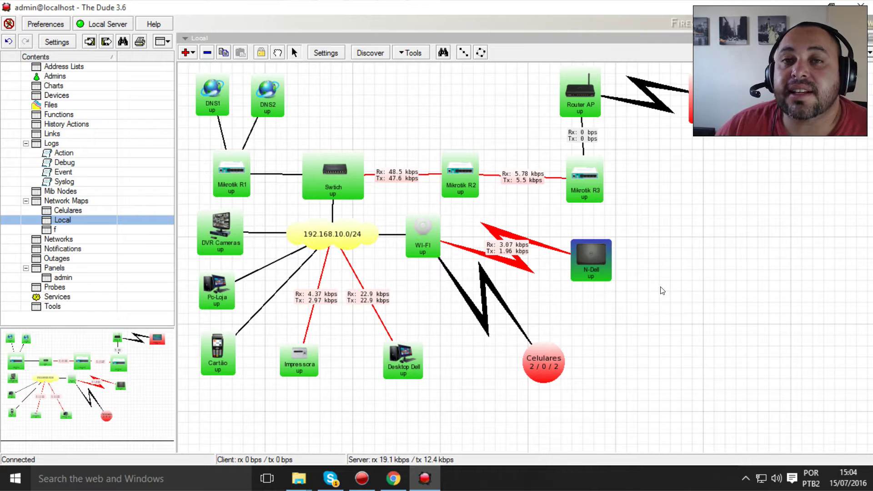
drag(535, 371, 513, 371)
click(585, 338)
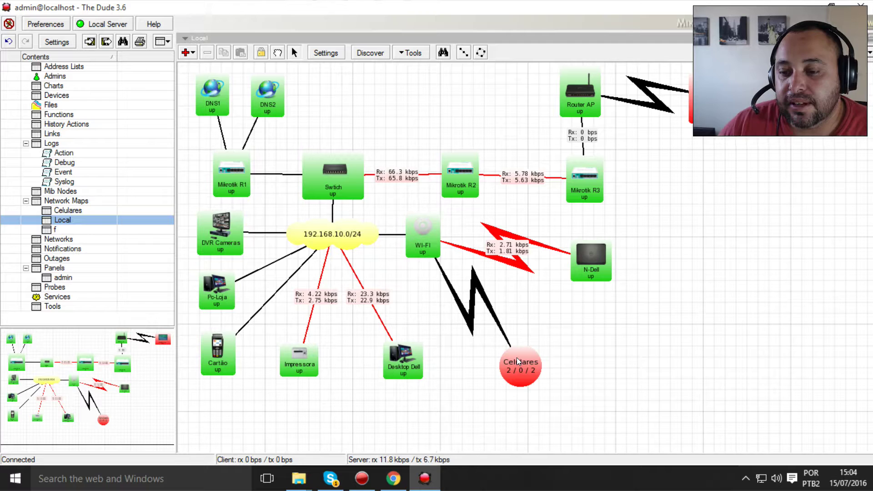
mouse_move(517, 361)
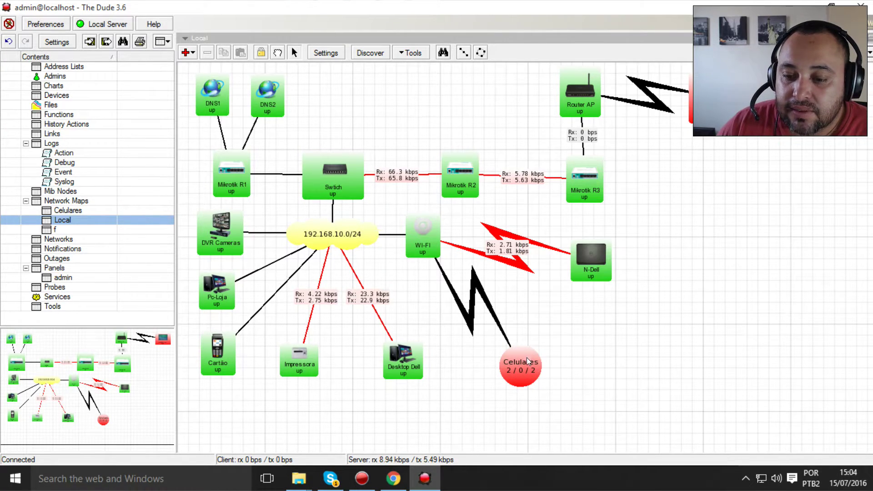
right_click(568, 310)
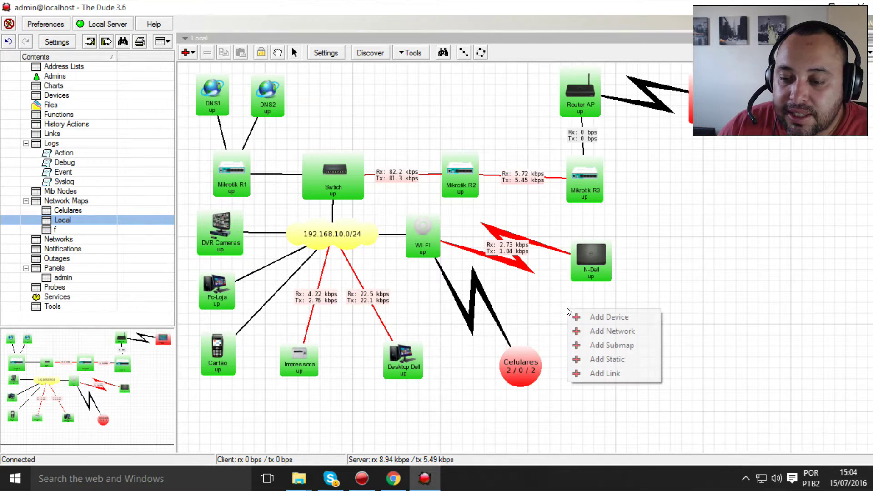
click(610, 345)
click(361, 242)
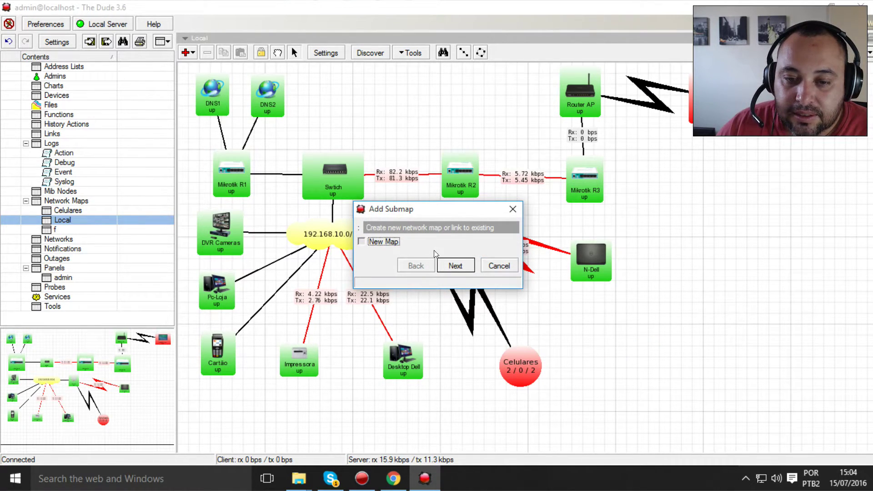
click(455, 265)
drag(444, 214, 660, 317)
click(720, 368)
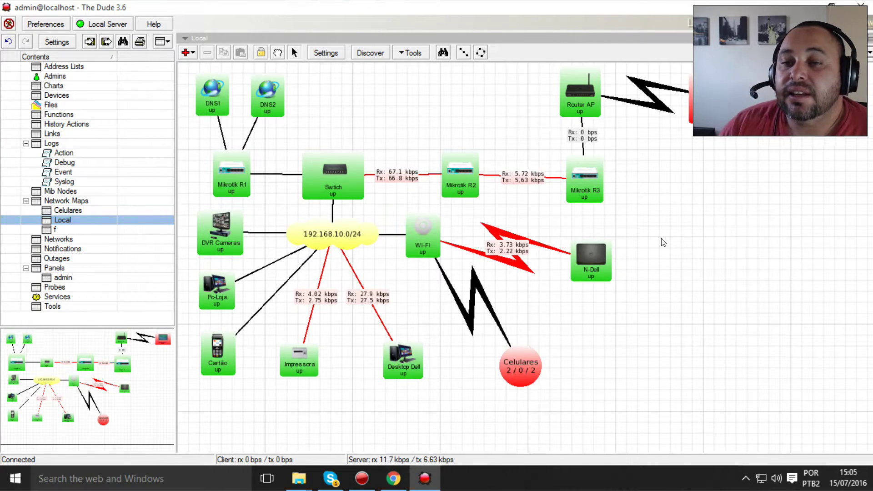
Step: Find the device labelled R1 on the Local map using a string search in labels
click(444, 53)
text(R1)
key(Return)
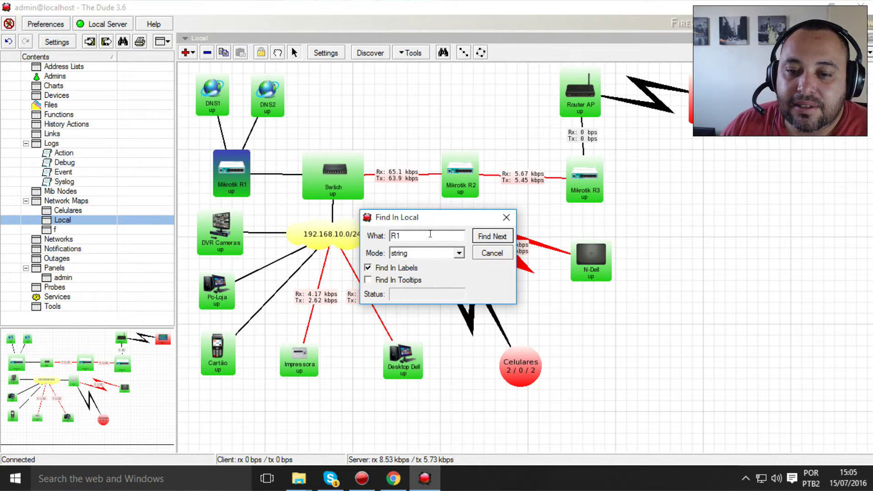
click(506, 218)
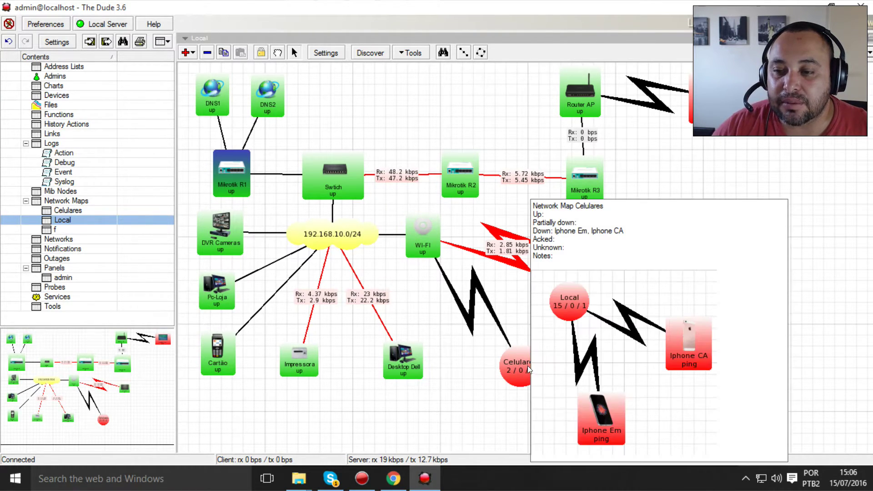
Step: Survey the whole Local map from a distance and preview the devices inside the Celulares submap
scroll(523, 265, down, 1)
scroll(523, 265, down, 1)
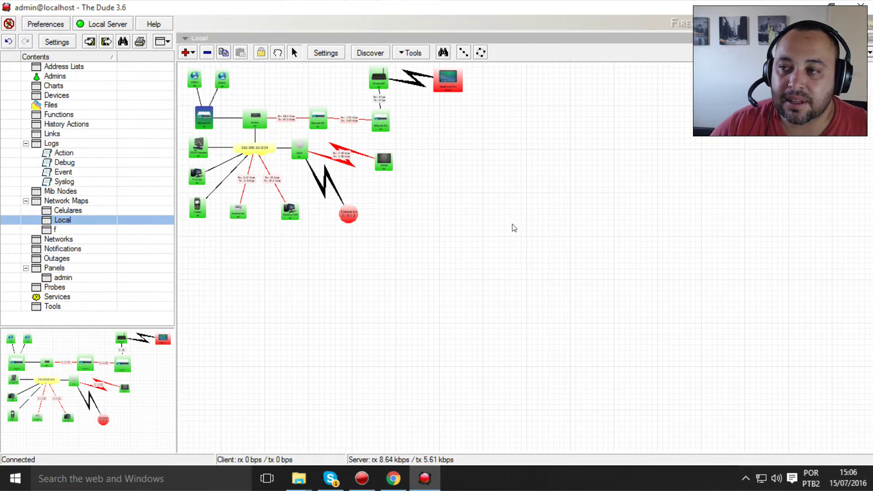
scroll(541, 231, up, 1)
scroll(545, 240, down, 1)
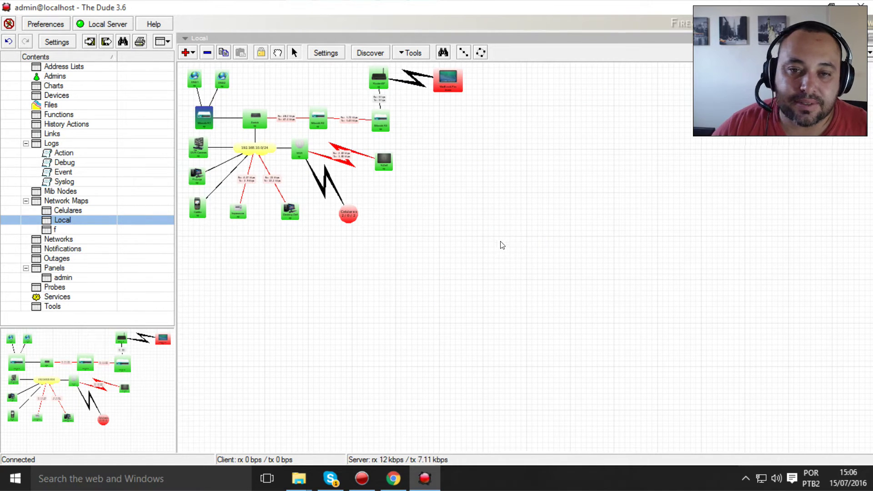
drag(507, 72, 181, 255)
click(295, 290)
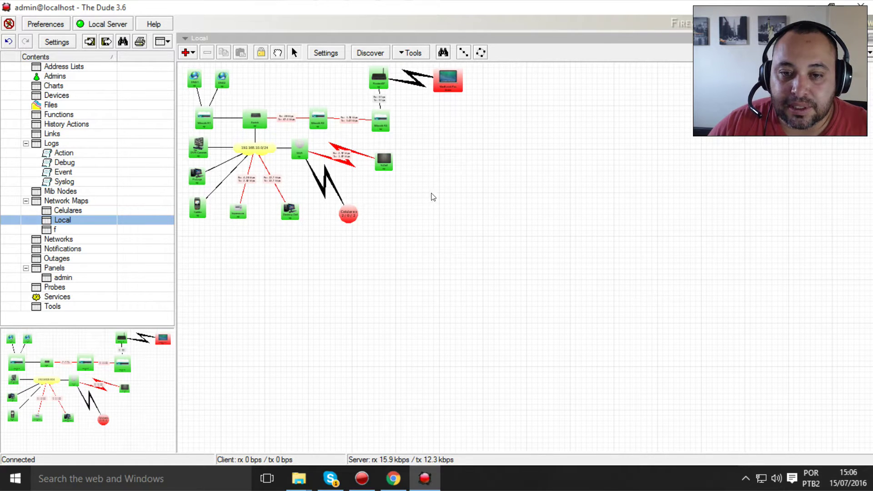
right_click(256, 260)
click(458, 283)
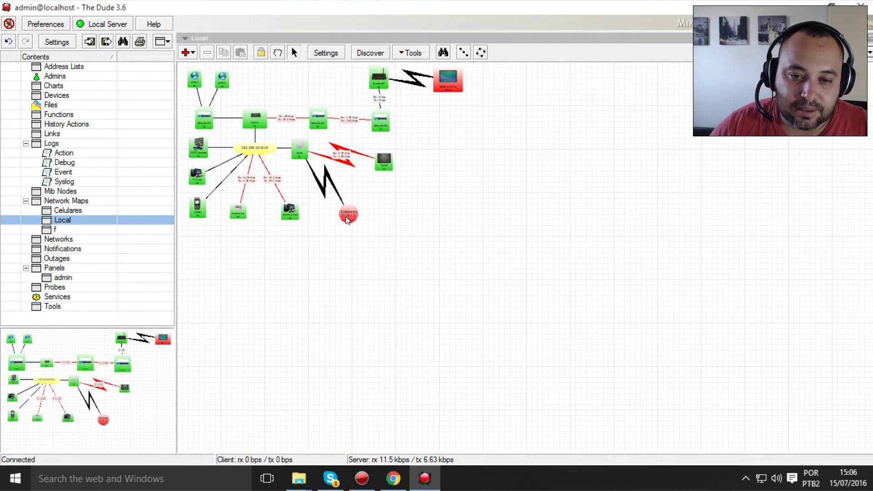
mouse_move(346, 220)
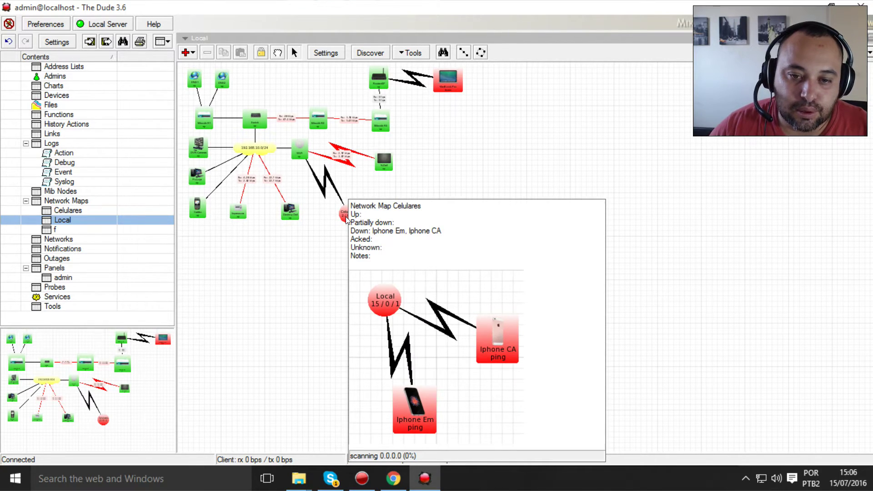
right_click(254, 263)
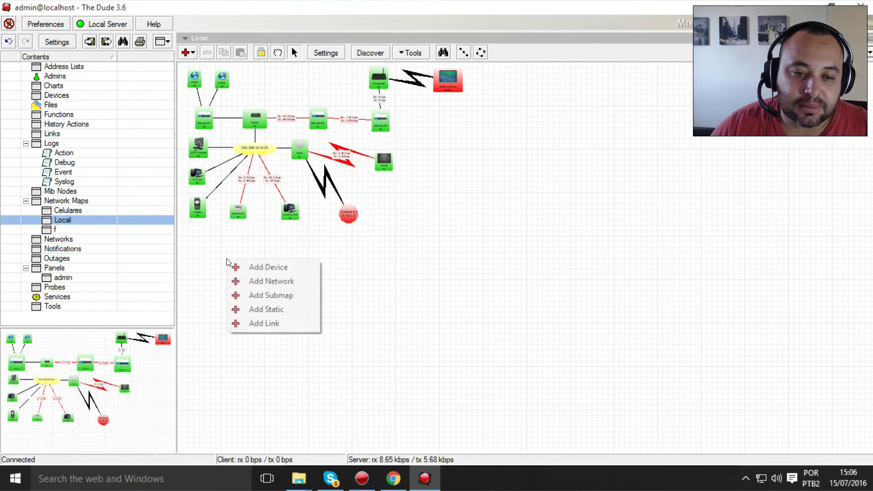
click(495, 147)
drag(515, 71, 499, 232)
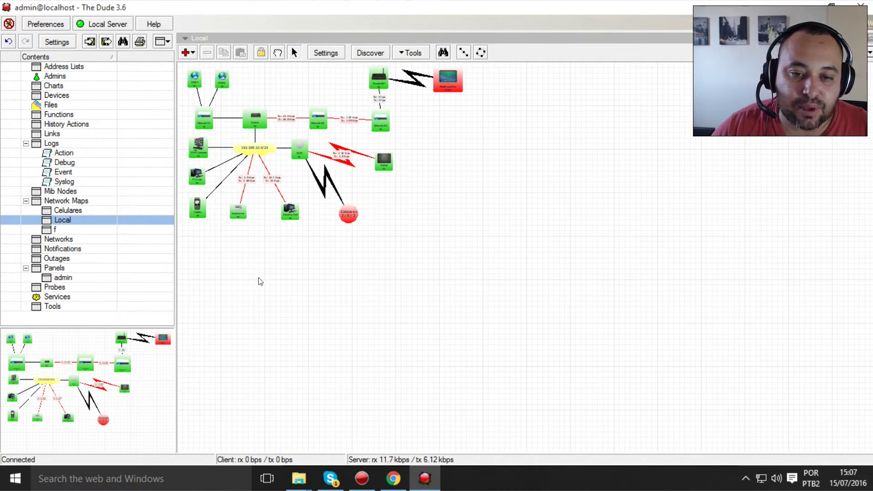
Step: Add a new submap named Central to the Local map and place it beneath the Cartão device
right_click(233, 260)
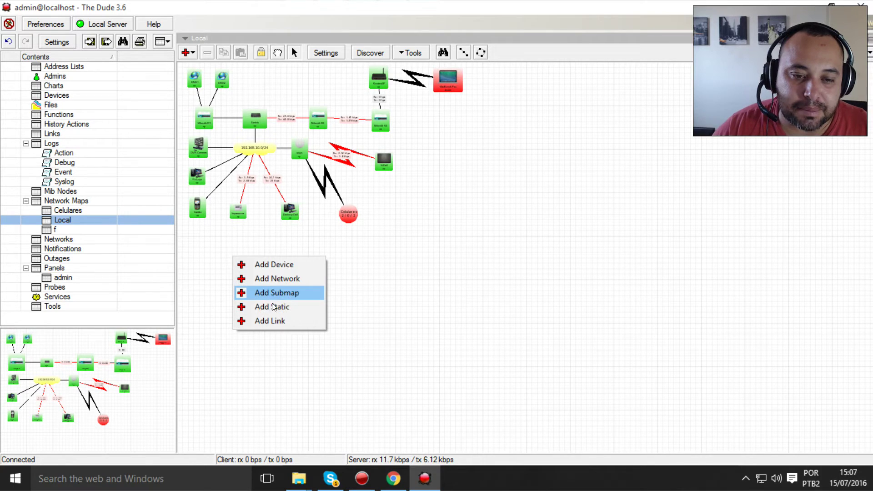
click(294, 291)
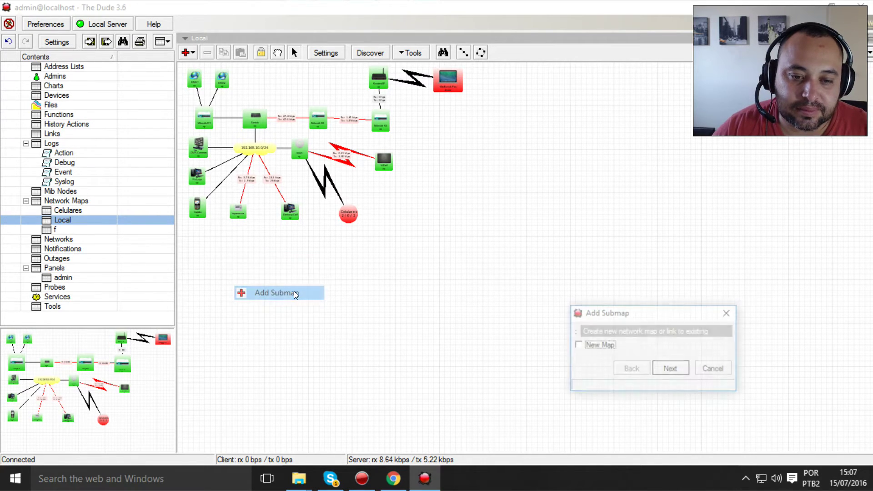
click(671, 369)
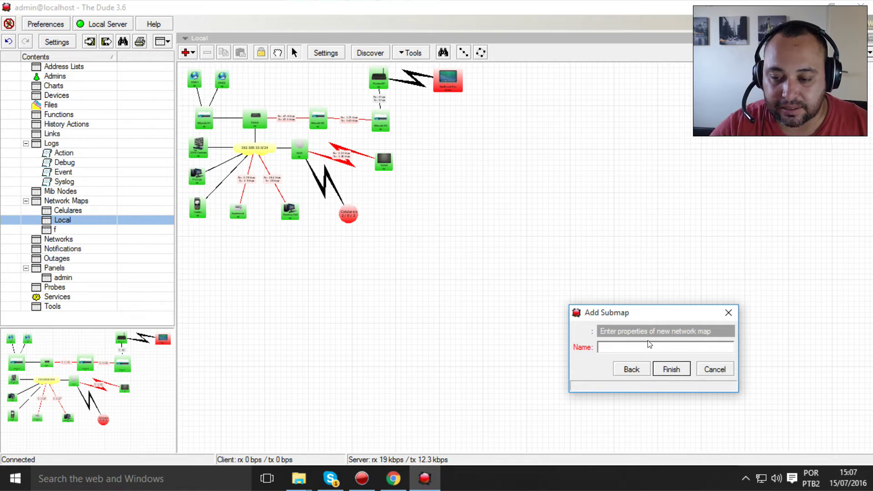
text(t)
key(BackSpace)
text(Po)
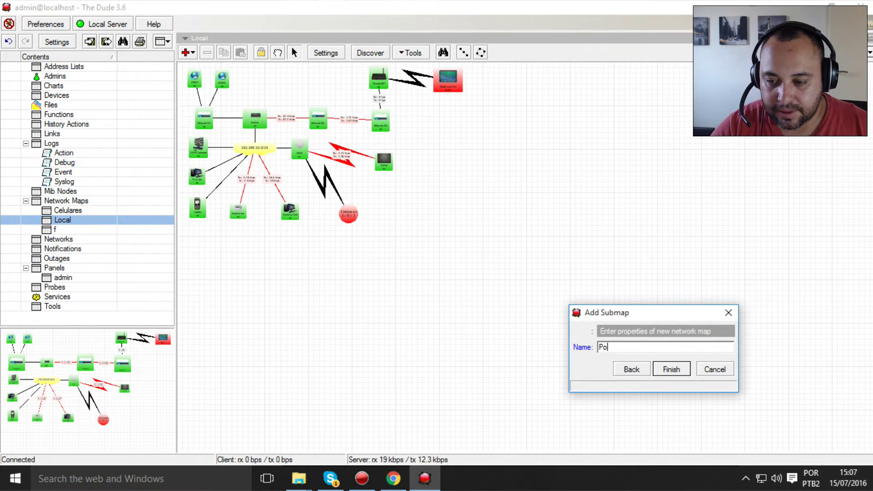
text(p)
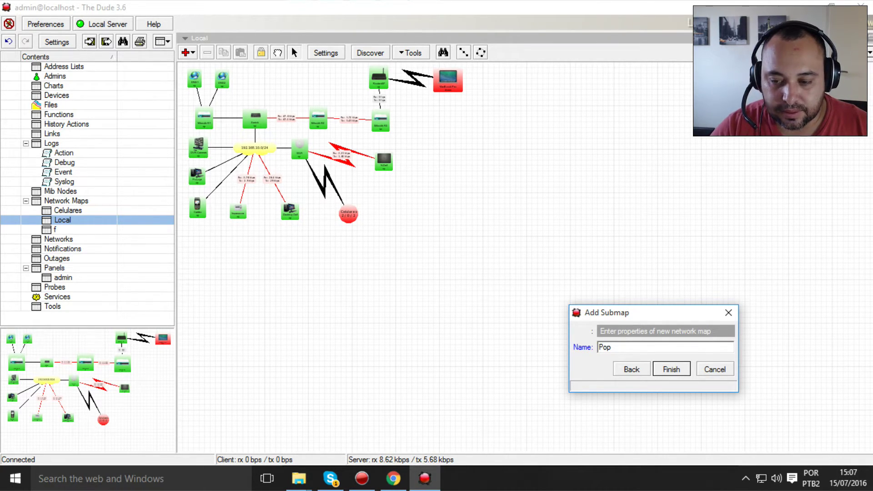
text( 1)
key(BackSpace)
key(BackSpace)
key(BackSpace)
key(BackSpace)
key(BackSpace)
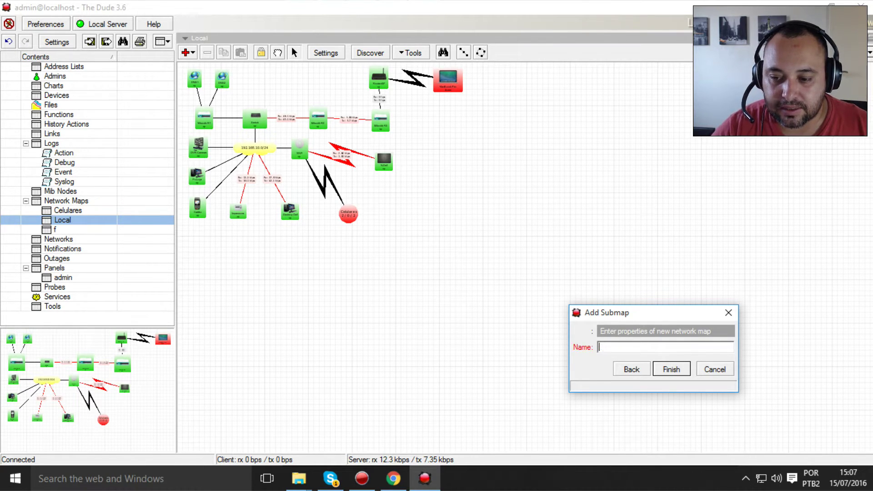
text(Central)
key(Return)
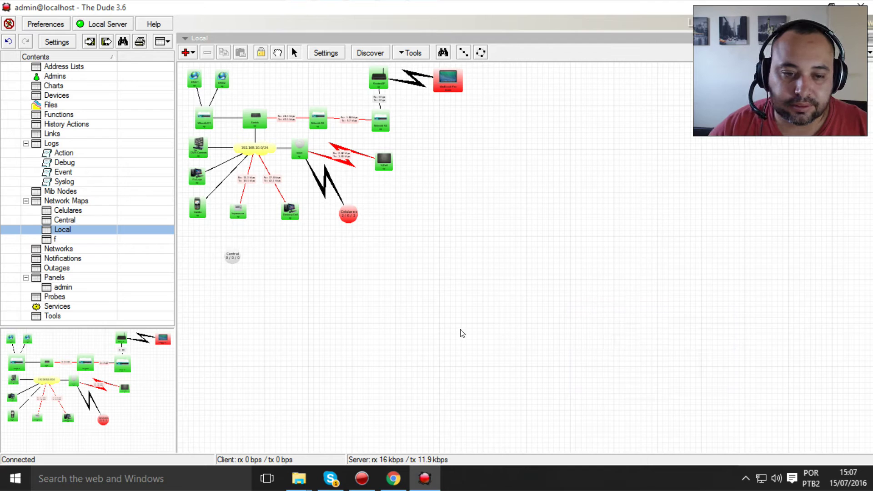
drag(232, 257, 201, 260)
Step: Open the Central submap and move its Local link to the upper-right corner of the map
double_click(199, 257)
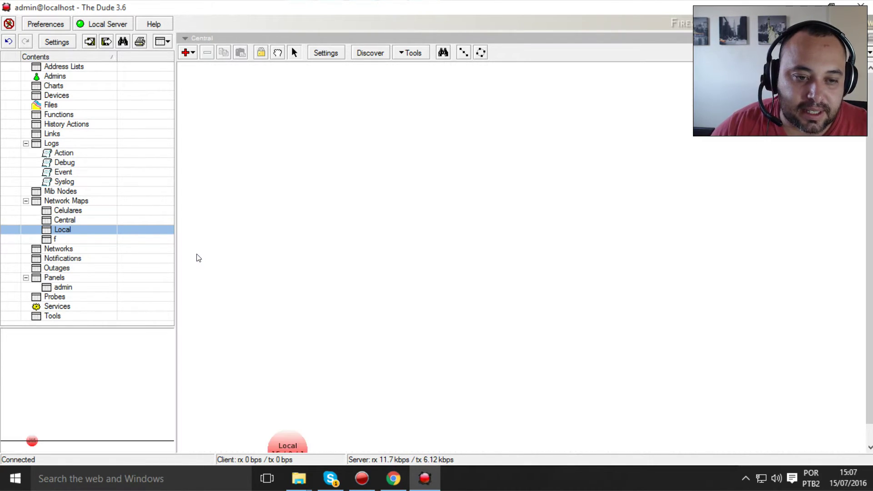
drag(283, 431, 827, 76)
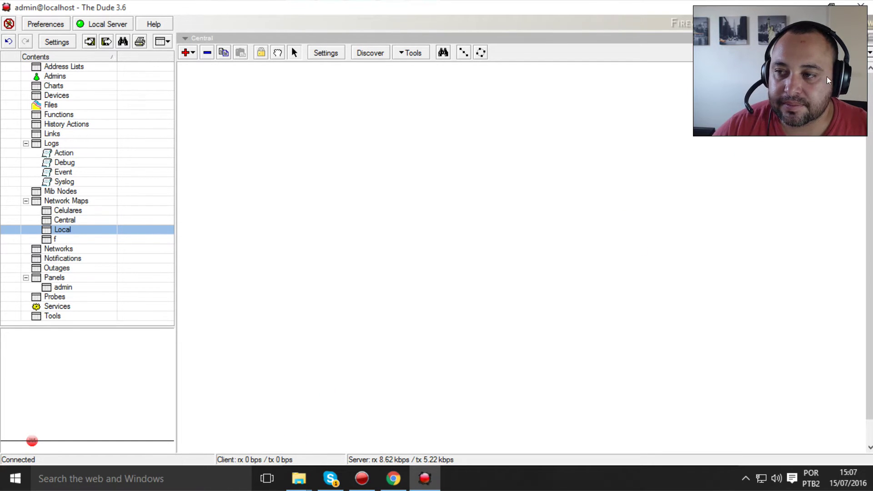
right_click(196, 87)
click(384, 146)
Step: Set grid.png as the background image of the Central map and apply it
click(337, 55)
click(543, 130)
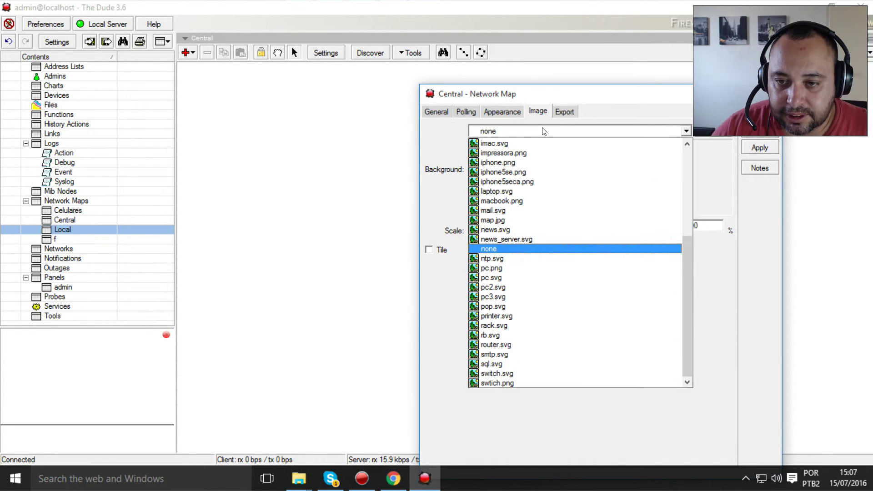
key(g)
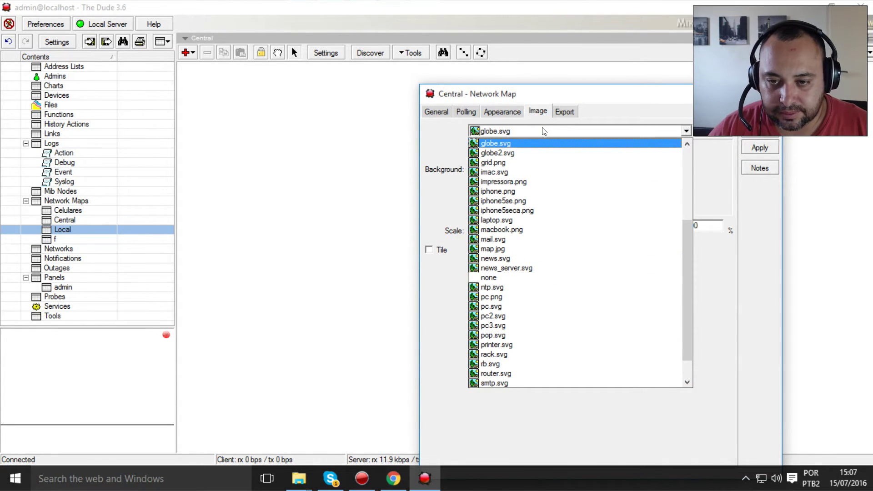
click(509, 163)
click(755, 146)
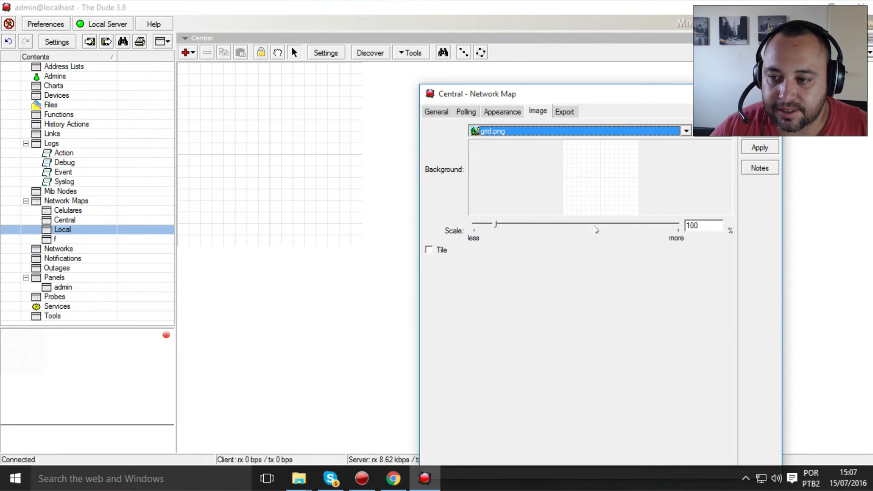
Step: Reduce the Central map's background scale to 1% and turn on tiling for the grid image
mouse_move(495, 228)
mouse_down()
mouse_move(511, 228)
mouse_move(486, 225)
mouse_up()
click(758, 146)
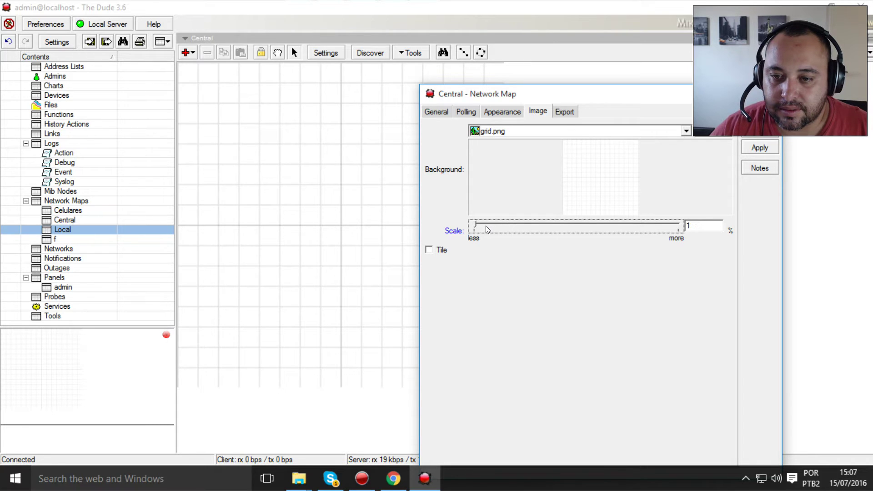
click(429, 249)
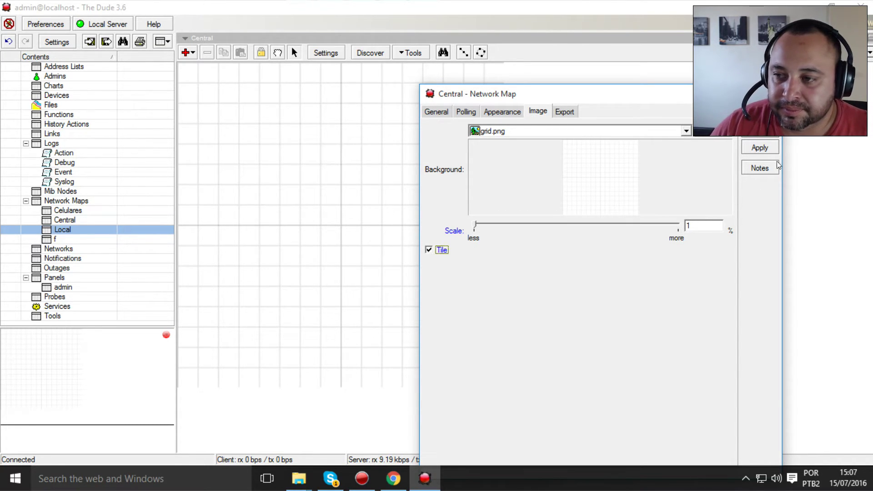
click(762, 147)
click(429, 250)
click(429, 249)
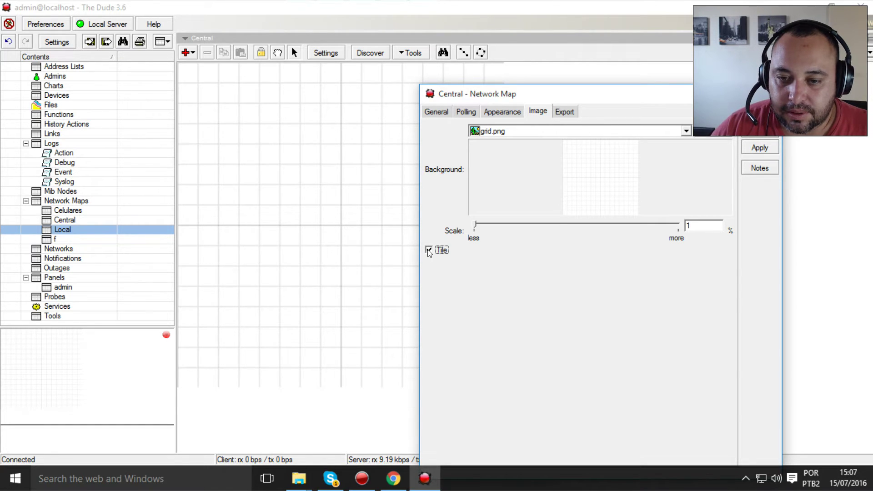
click(429, 250)
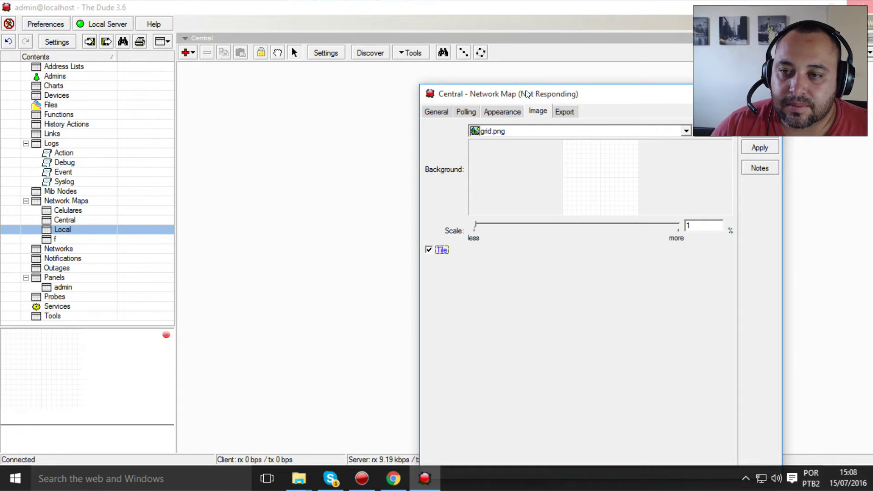
Step: Force the unresponsive map program to close and dismiss the Img folder window
drag(556, 95, 483, 87)
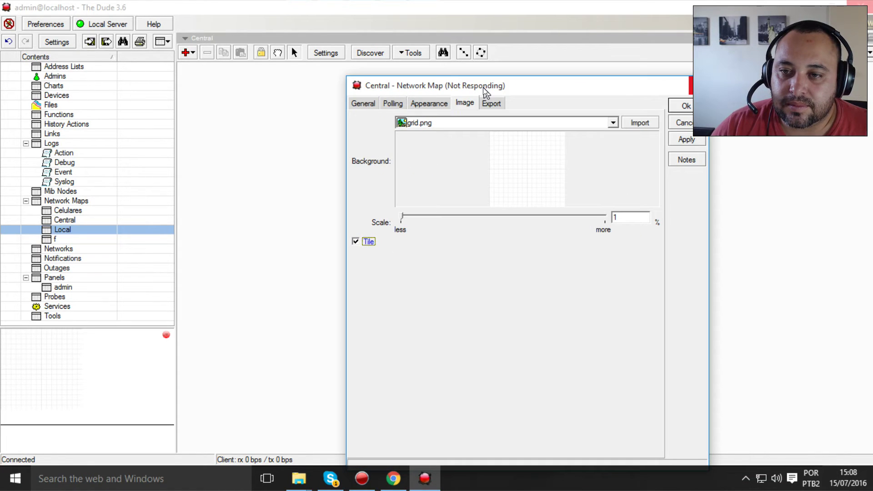
click(698, 86)
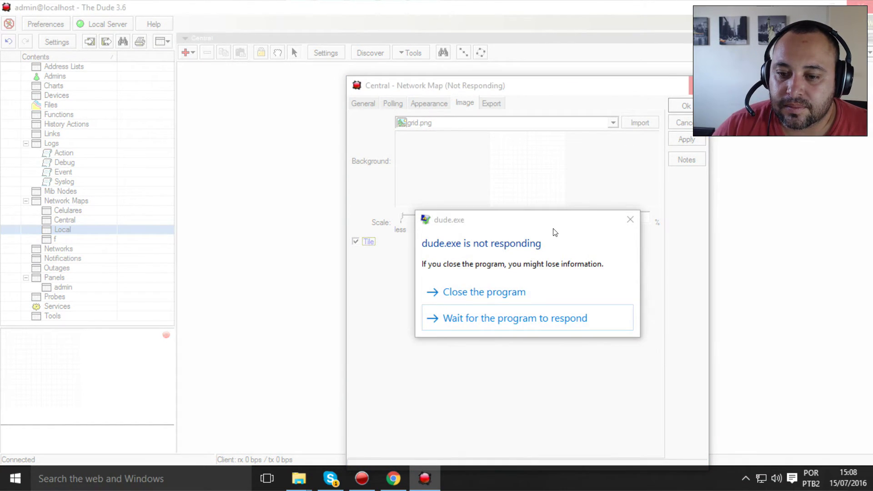
click(505, 293)
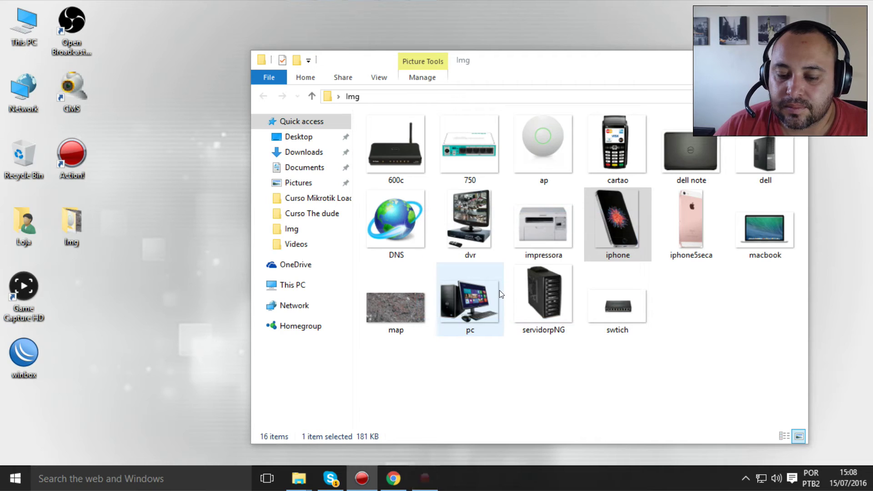
key(alt+F4)
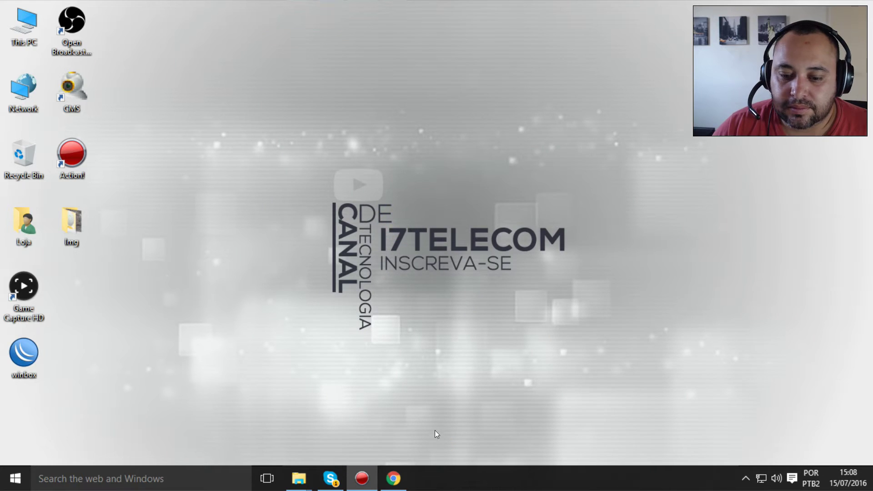
Step: Relaunch The Dude from the installed applications
click(745, 478)
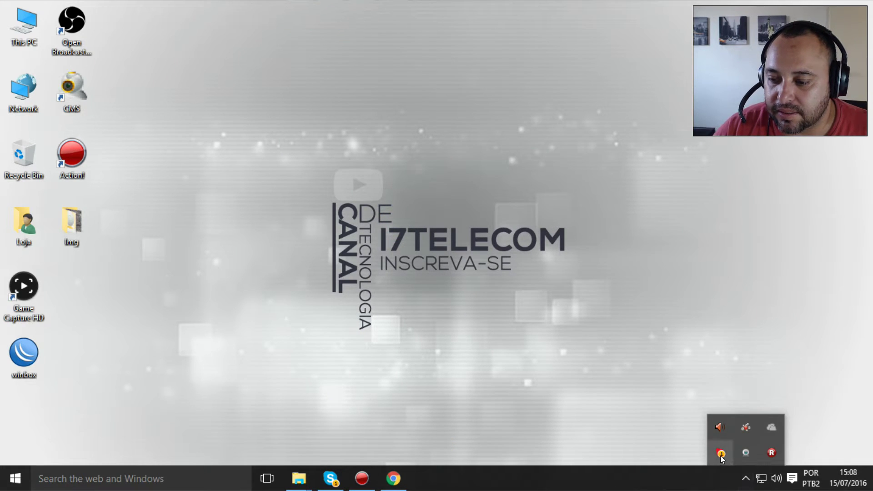
click(545, 389)
click(15, 478)
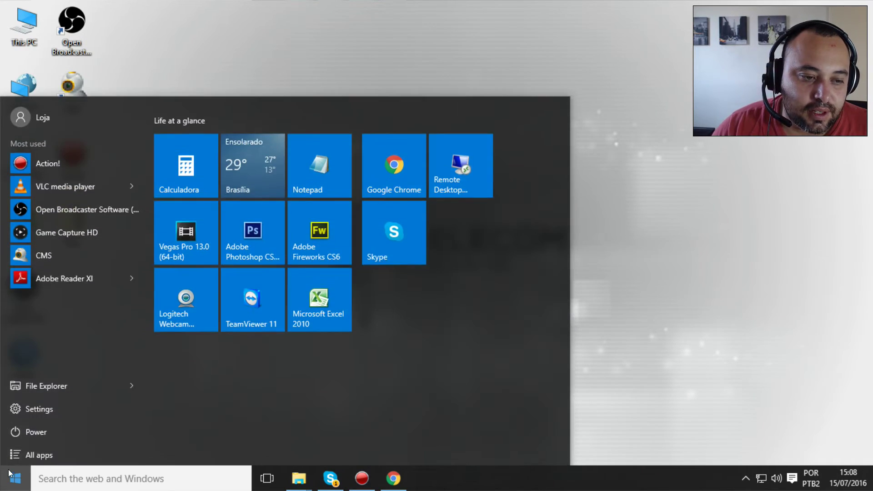
click(54, 446)
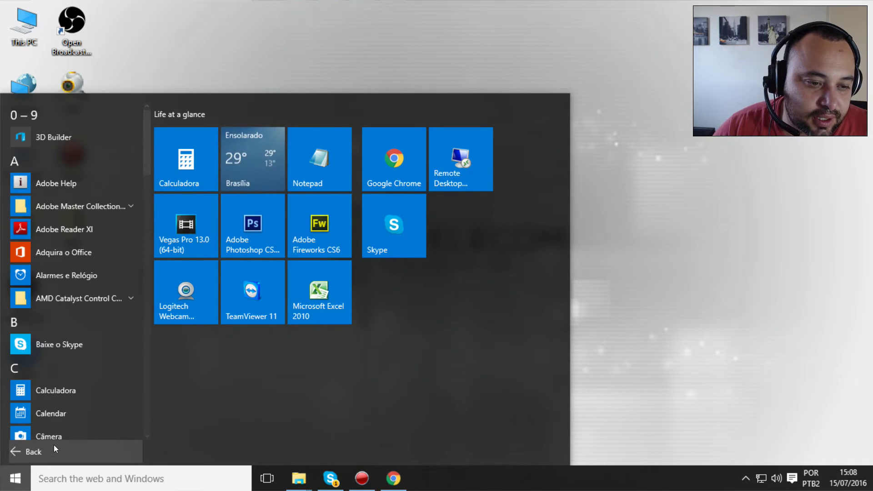
scroll(72, 411, down, 10)
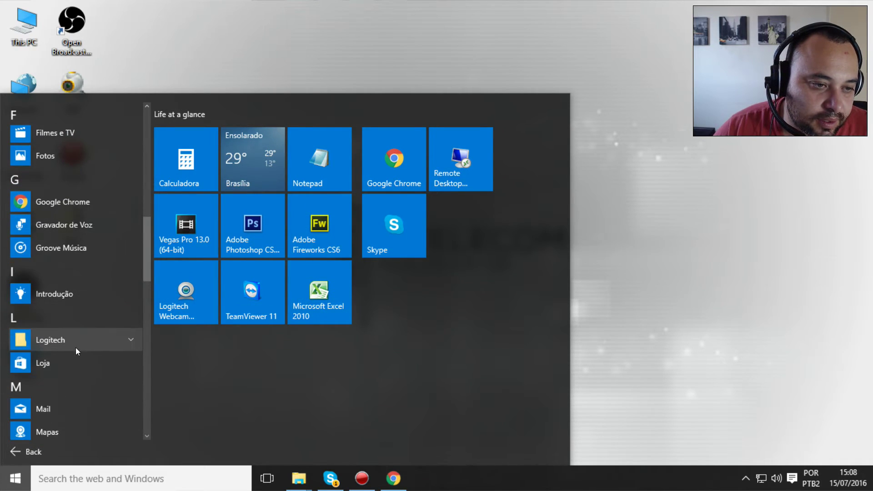
scroll(75, 226, down, 6)
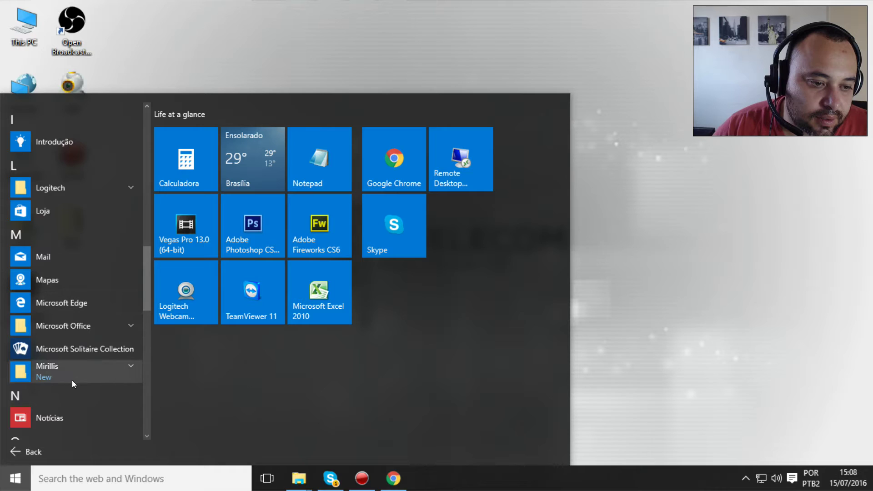
scroll(77, 372, down, 5)
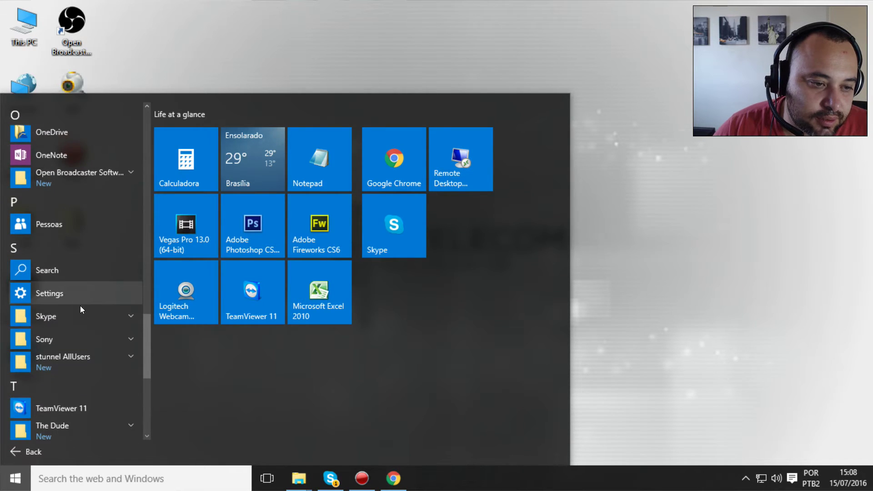
scroll(93, 378, down, 3)
click(75, 279)
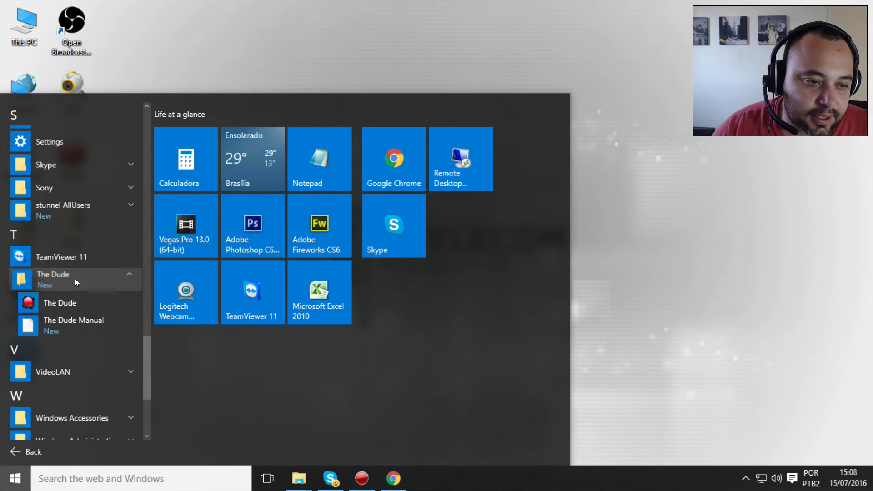
click(59, 301)
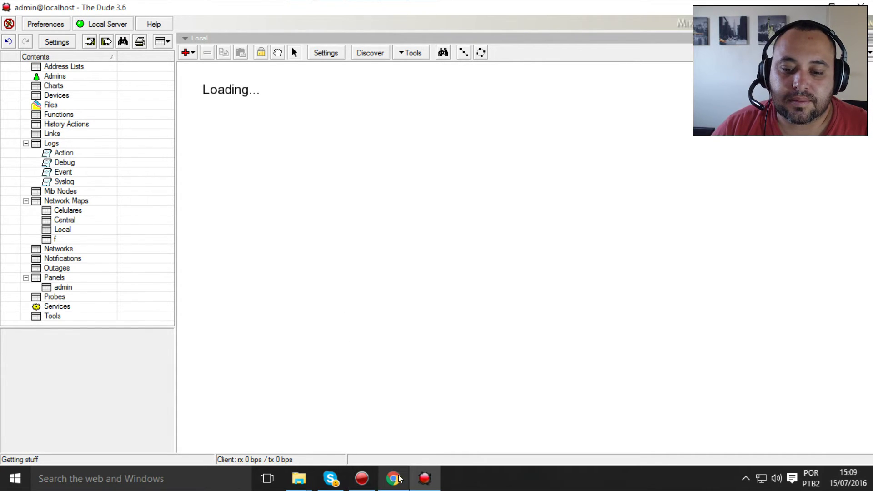
Step: Quit the background program whose grey round icon sits in the system's hidden notification icons
mouse_move(394, 478)
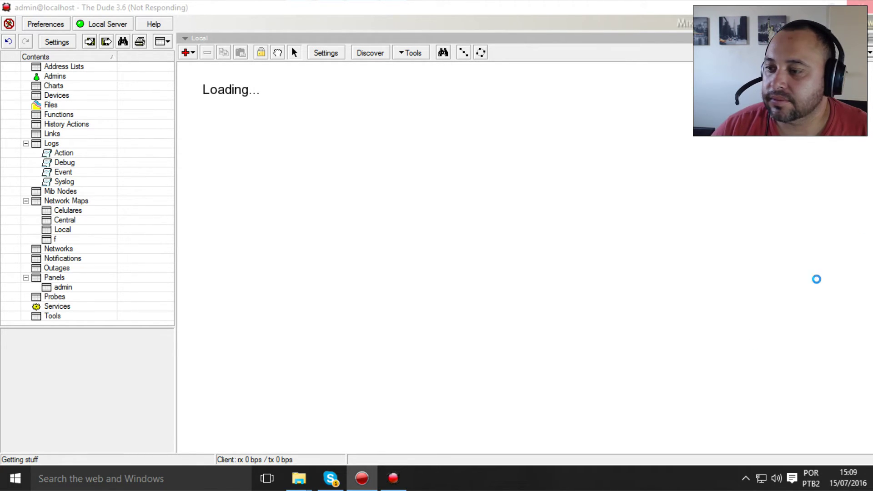
click(746, 479)
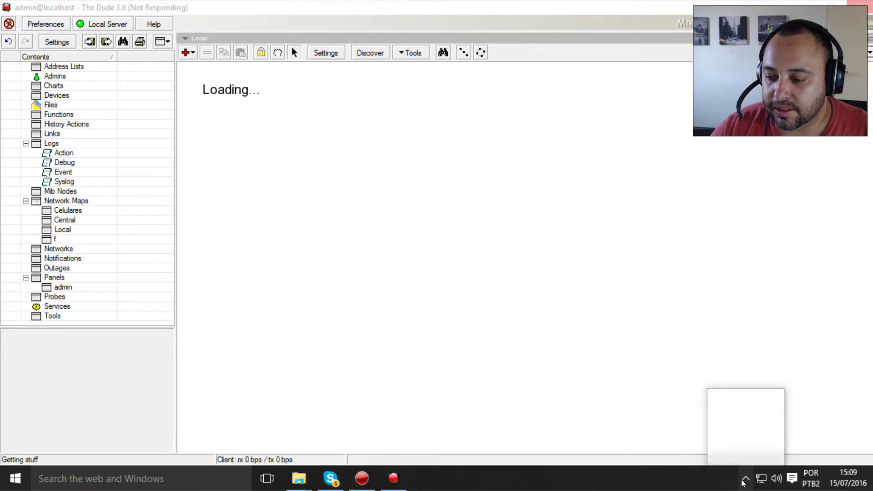
right_click(748, 428)
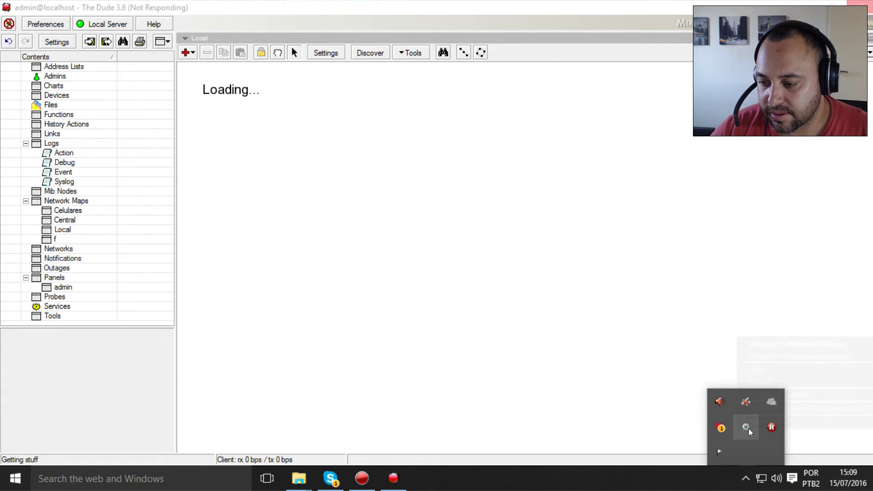
click(764, 423)
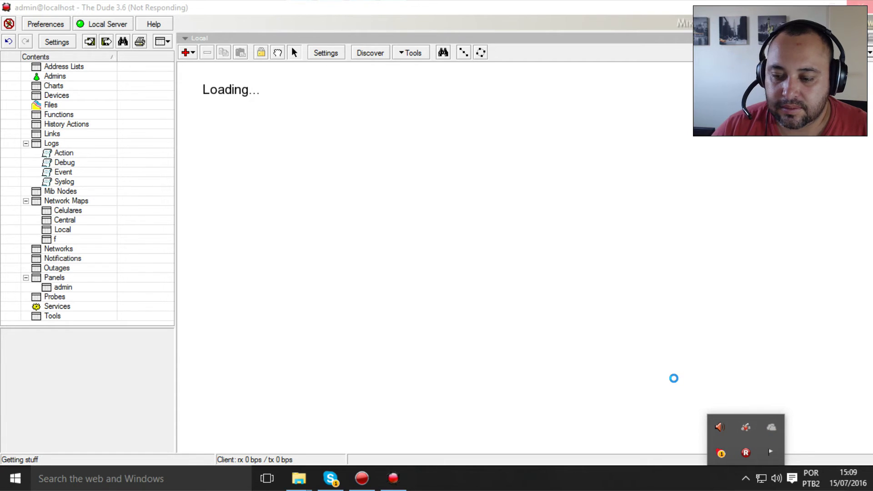
click(582, 488)
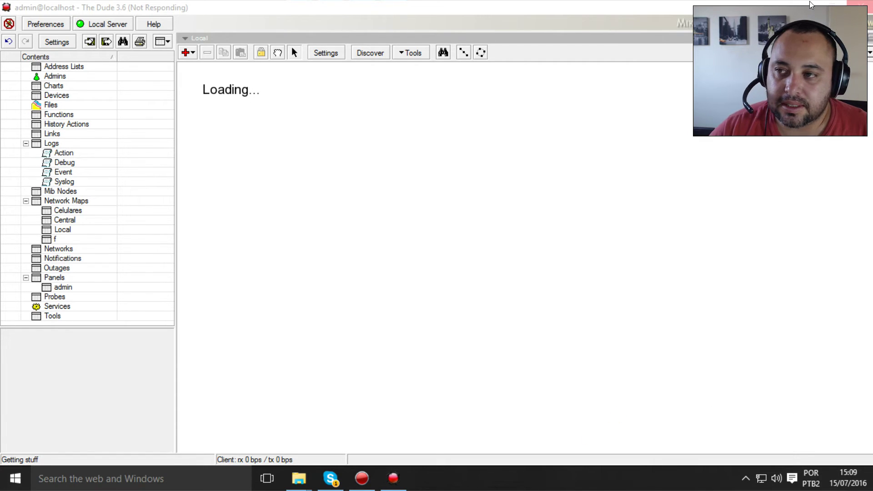
Step: Refresh the desktop and force the stalled program stuck on loading the map to close
click(851, 8)
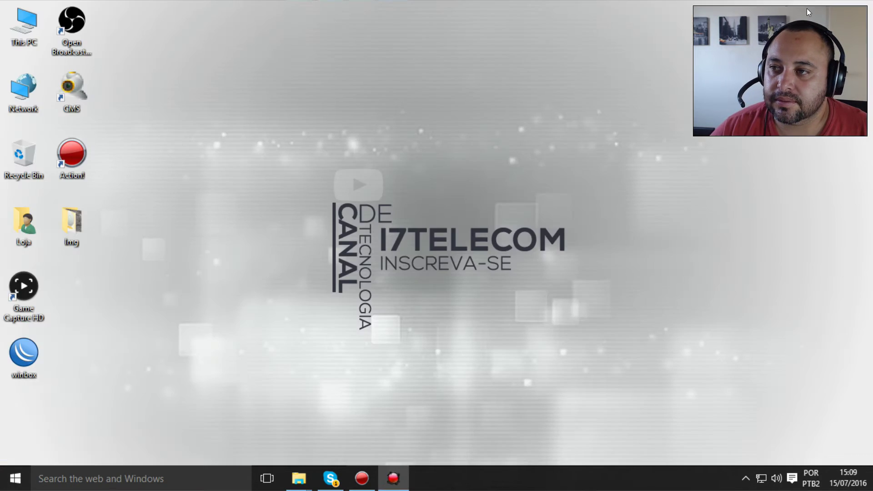
right_click(398, 154)
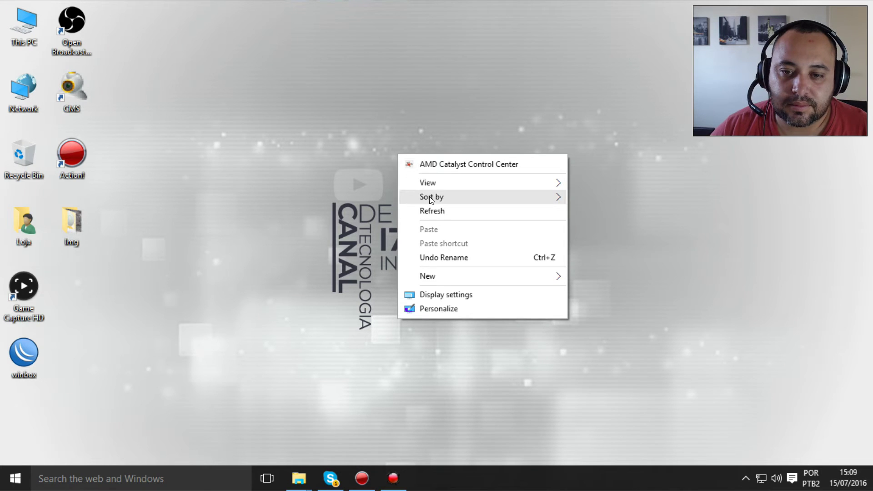
click(437, 207)
click(393, 478)
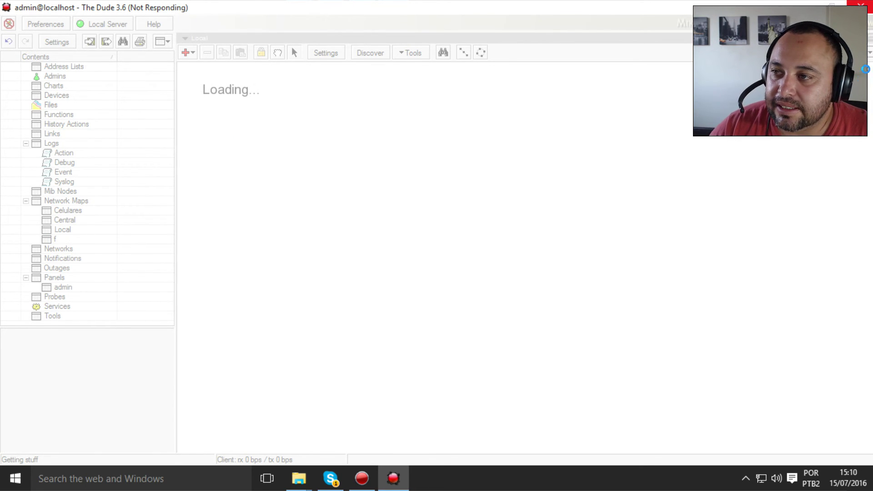
click(863, 6)
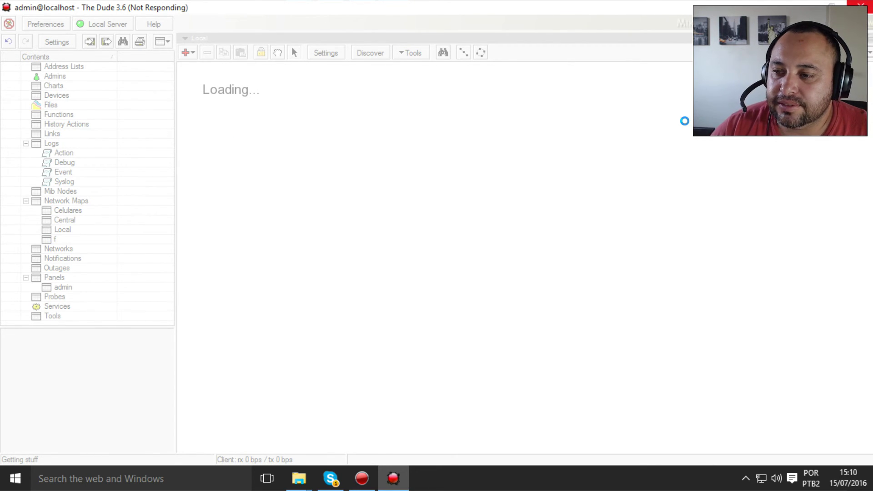
click(393, 273)
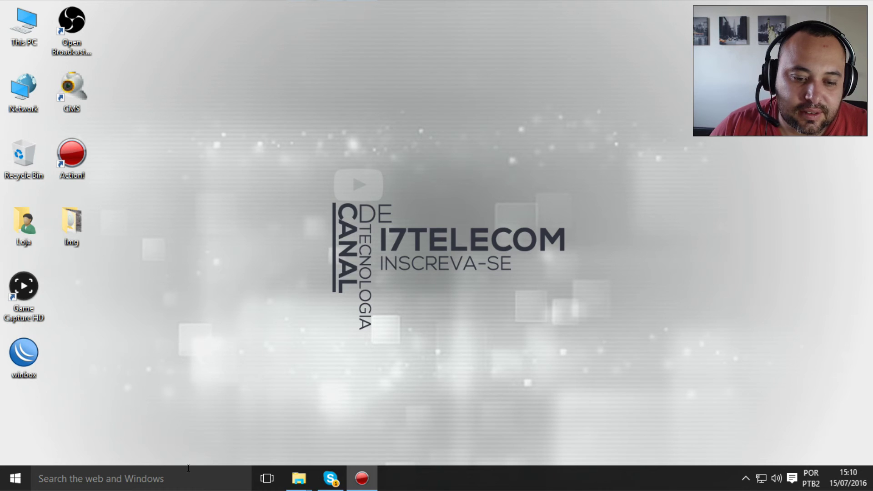
Step: Start The Dude again and open the Local network map
click(16, 479)
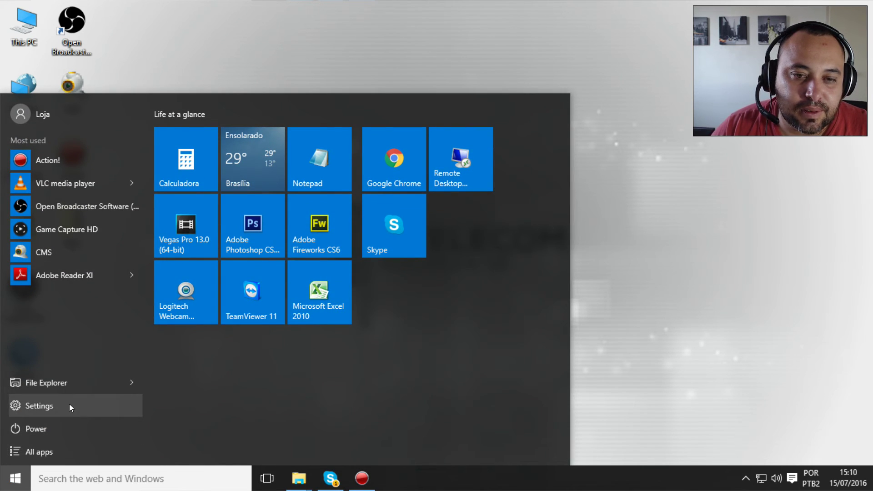
click(61, 446)
scroll(78, 411, down, 15)
scroll(64, 319, up, 3)
click(59, 300)
drag(50, 326, 385, 275)
click(392, 289)
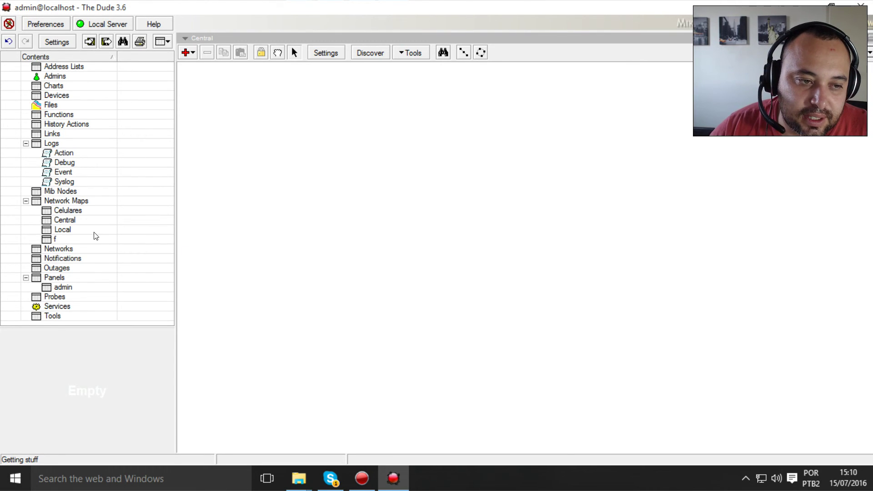
click(64, 229)
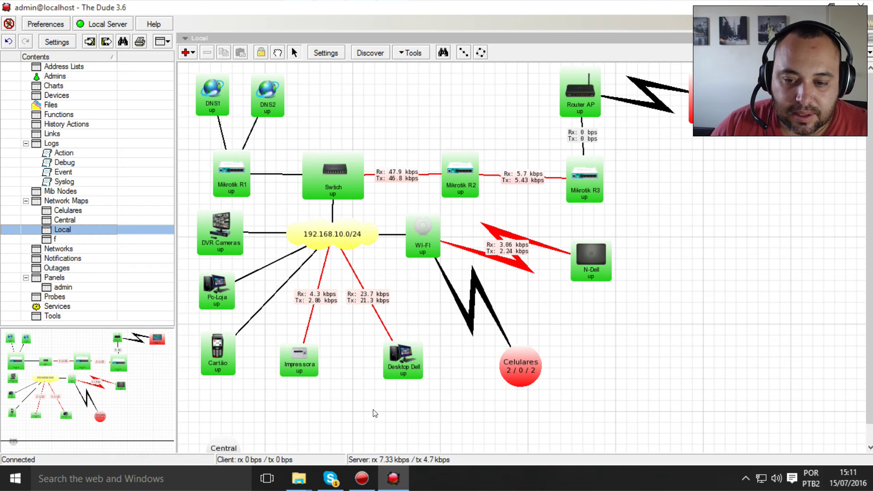
Step: Move the Central submap closer beneath the Cartão device on the Local map
scroll(375, 413, down, 2)
scroll(374, 412, up, 1)
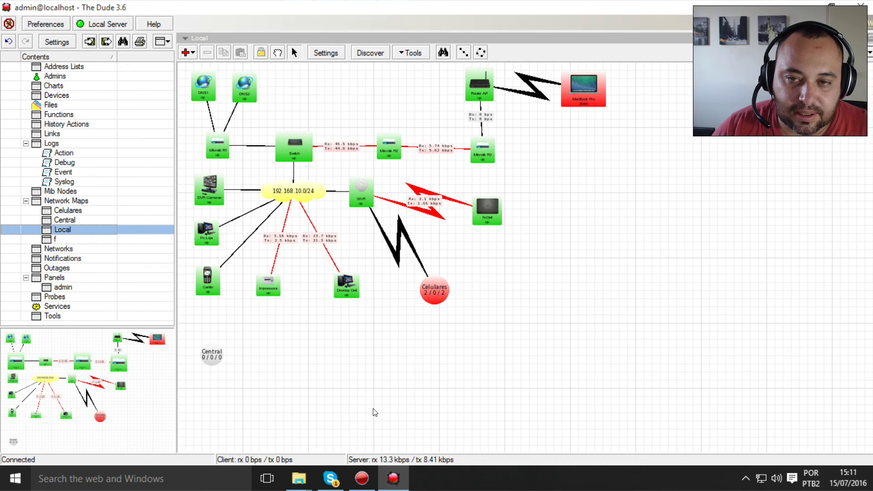
drag(213, 354, 222, 342)
scroll(224, 344, up, 1)
scroll(230, 348, down, 1)
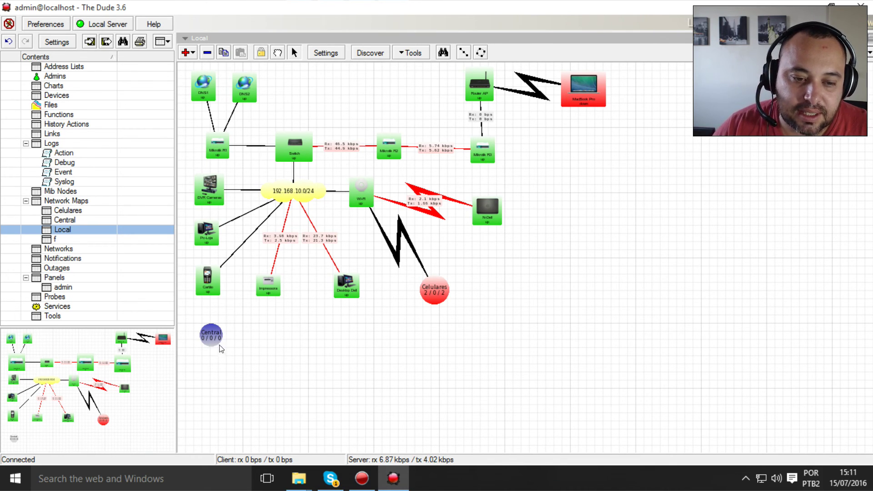
drag(212, 335, 211, 337)
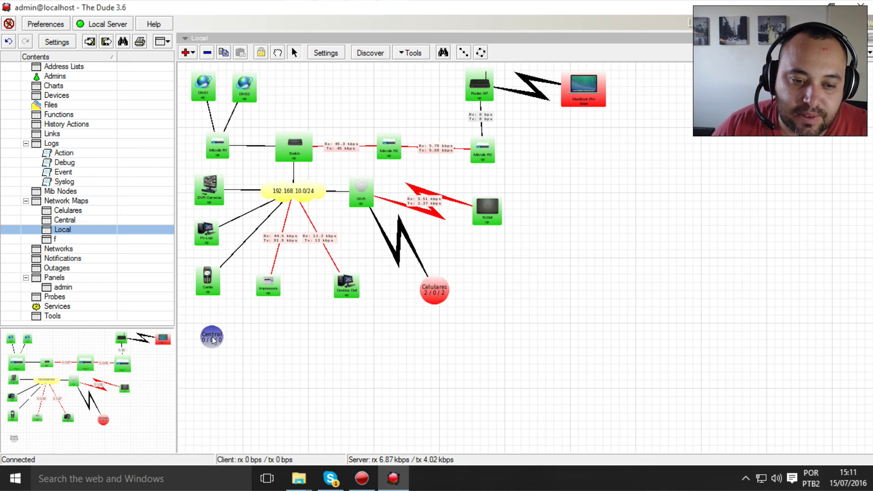
Step: Force the frozen program showing the Local map to close
mouse_move(212, 336)
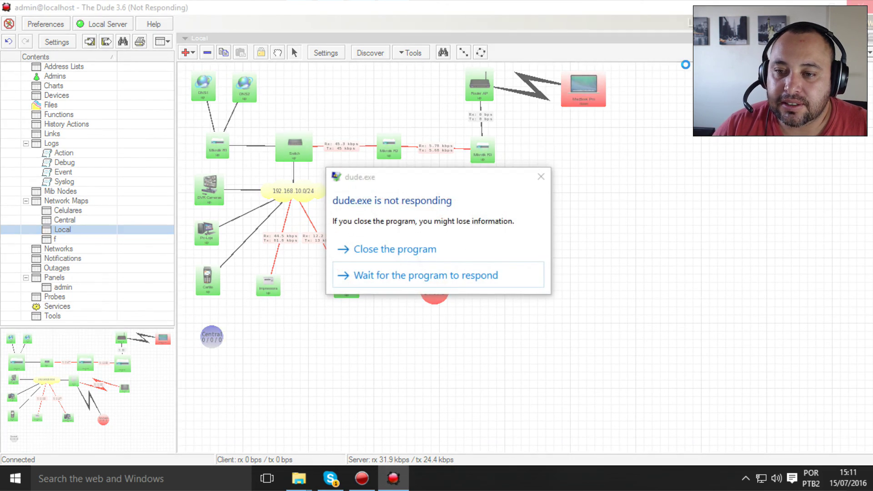
click(425, 247)
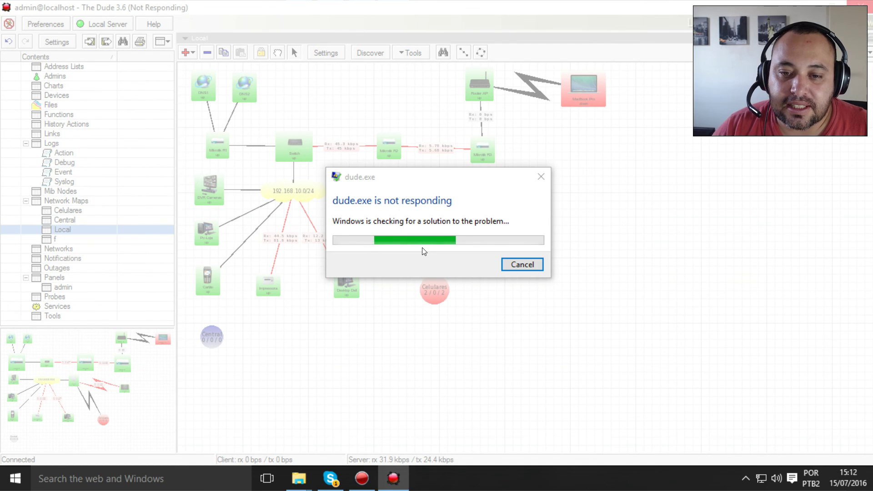